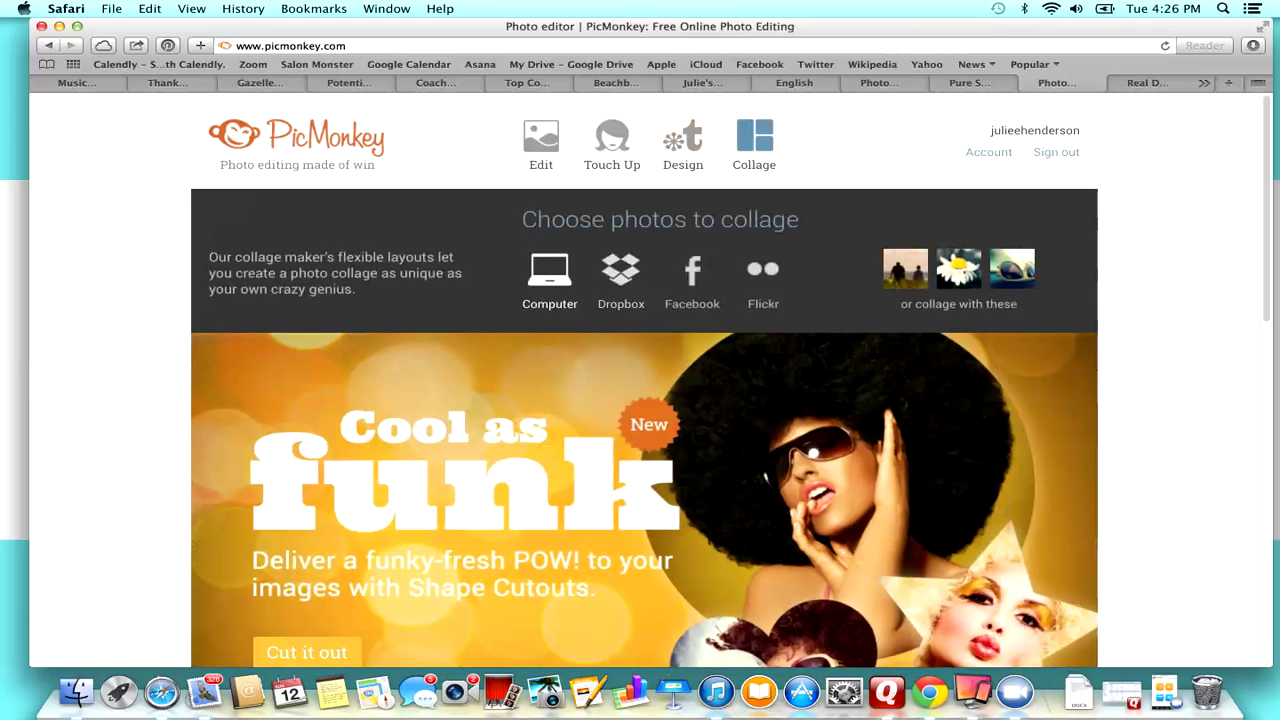
# - Start a new collage with the "hollow back NFL" photo from the computer's Desktop
pyautogui.click(549, 275)
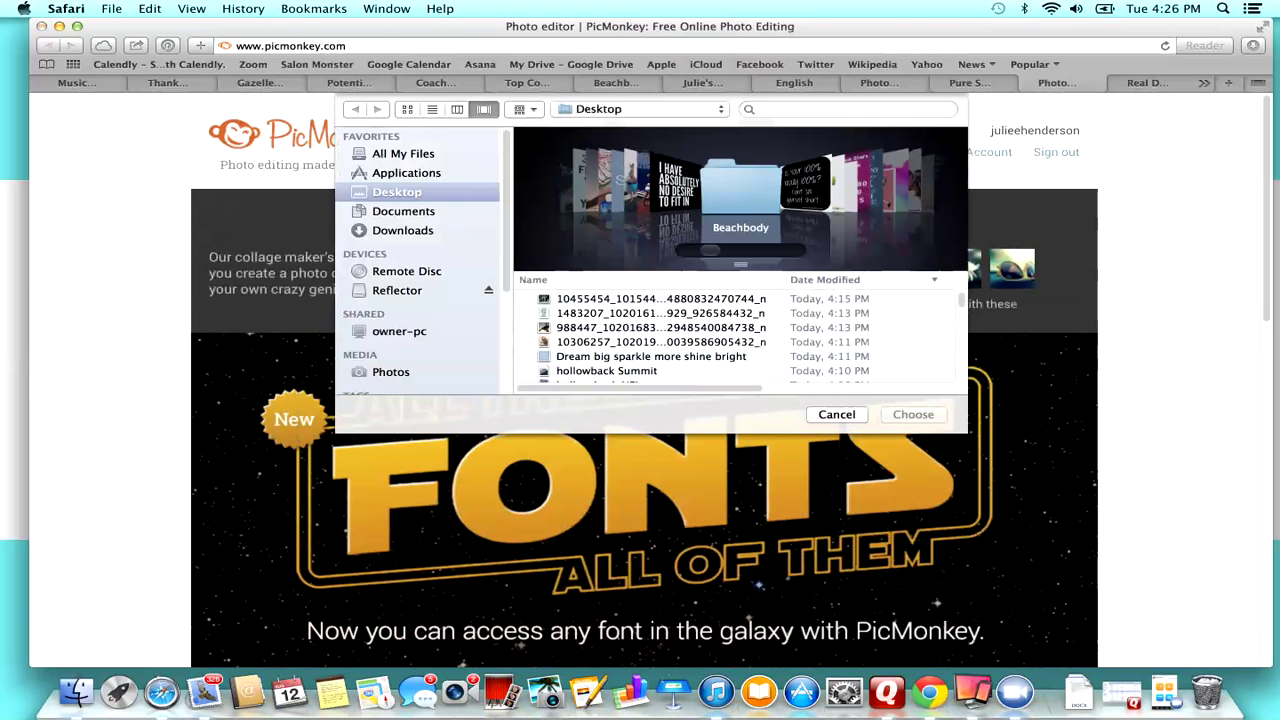
pyautogui.hscroll(-3, 740, 195)
pyautogui.hscroll(1, 740, 195)
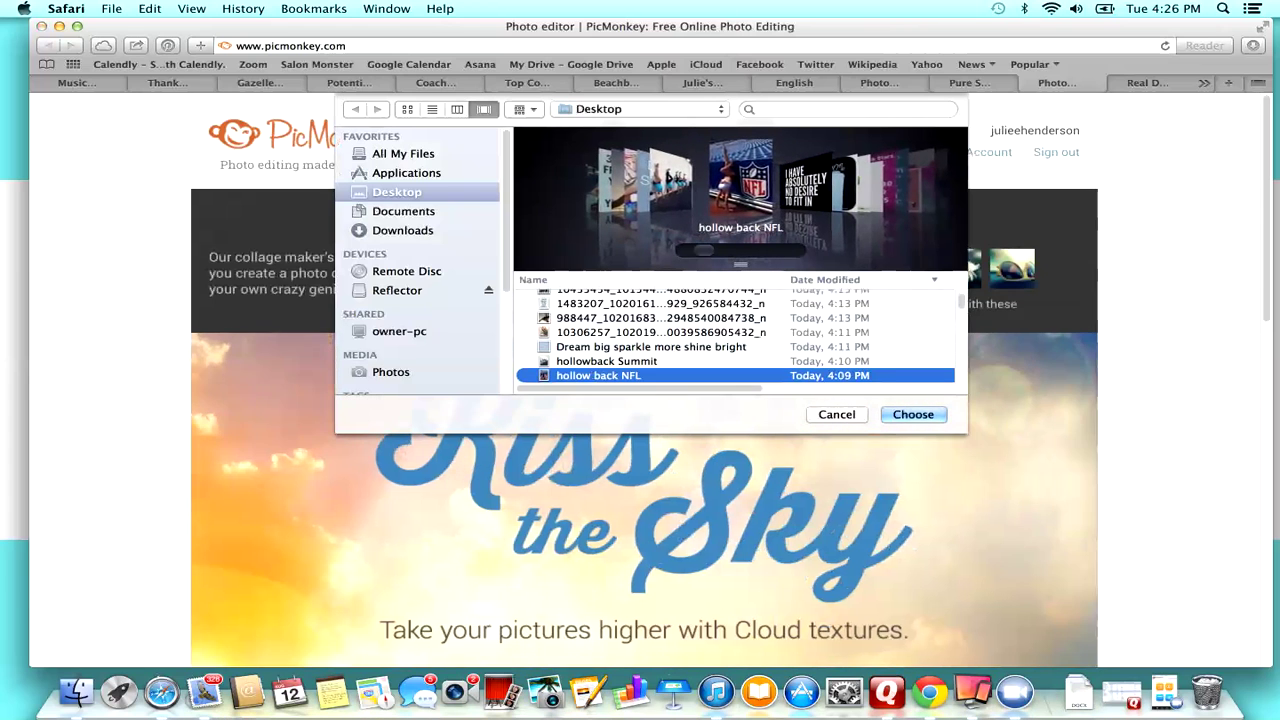
pyautogui.press('Return')
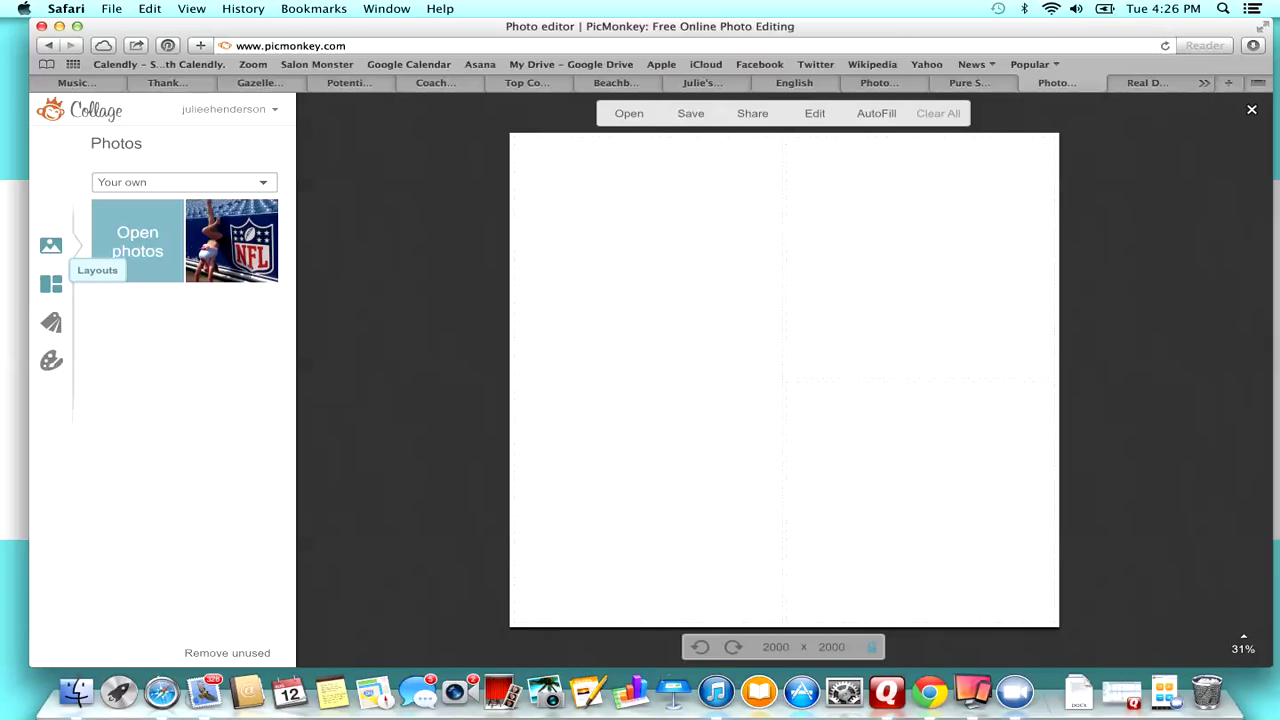
# - Apply the three-cell FB Cover layout to the collage
pyautogui.click(51, 284)
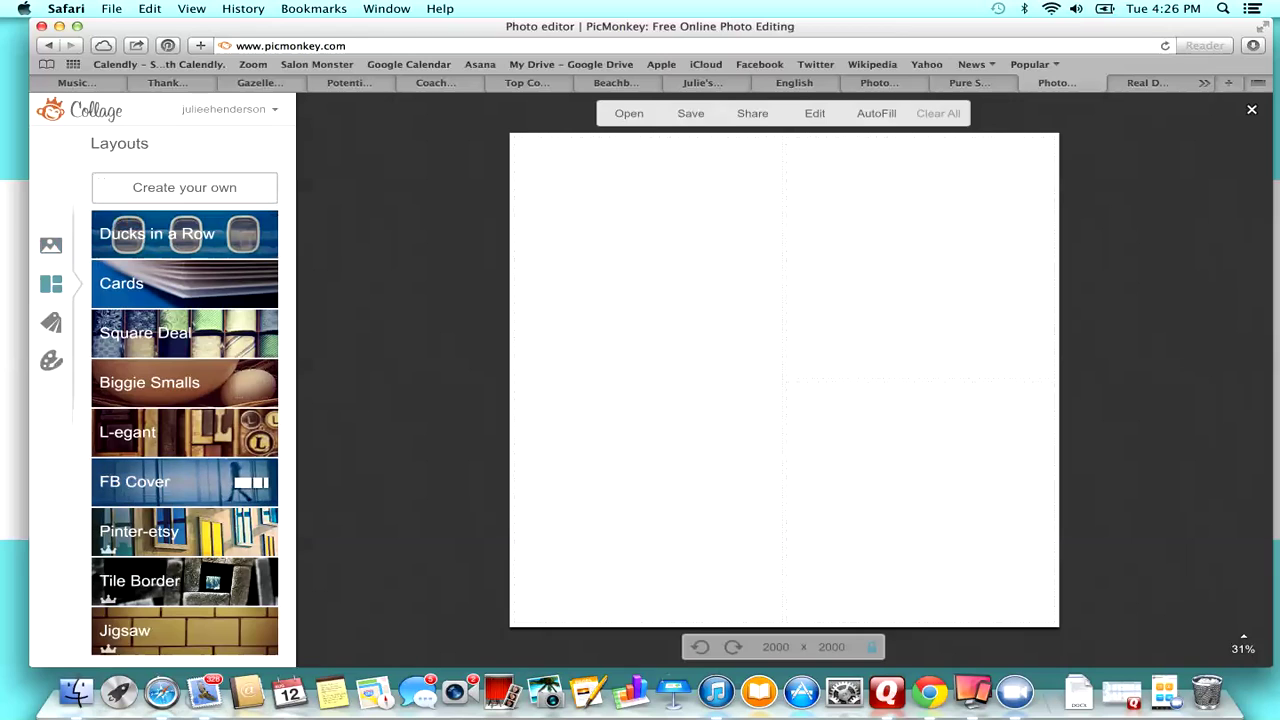
pyautogui.click(184, 482)
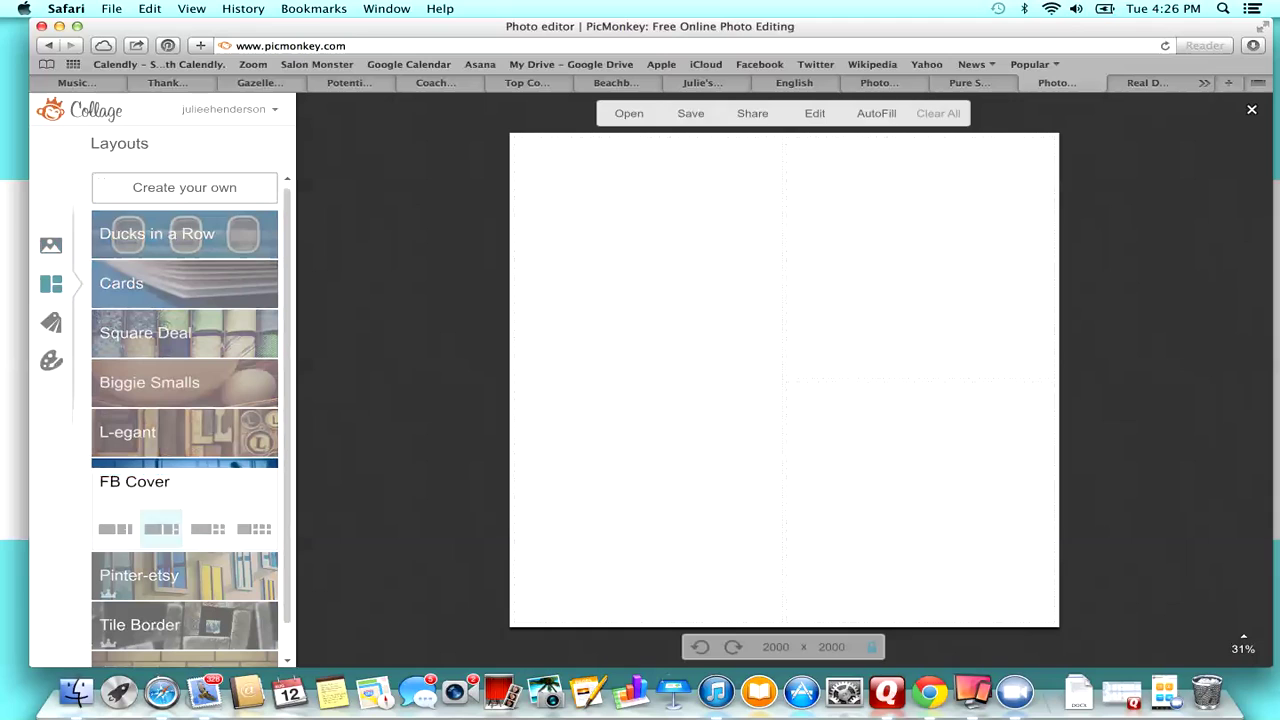
pyautogui.click(116, 529)
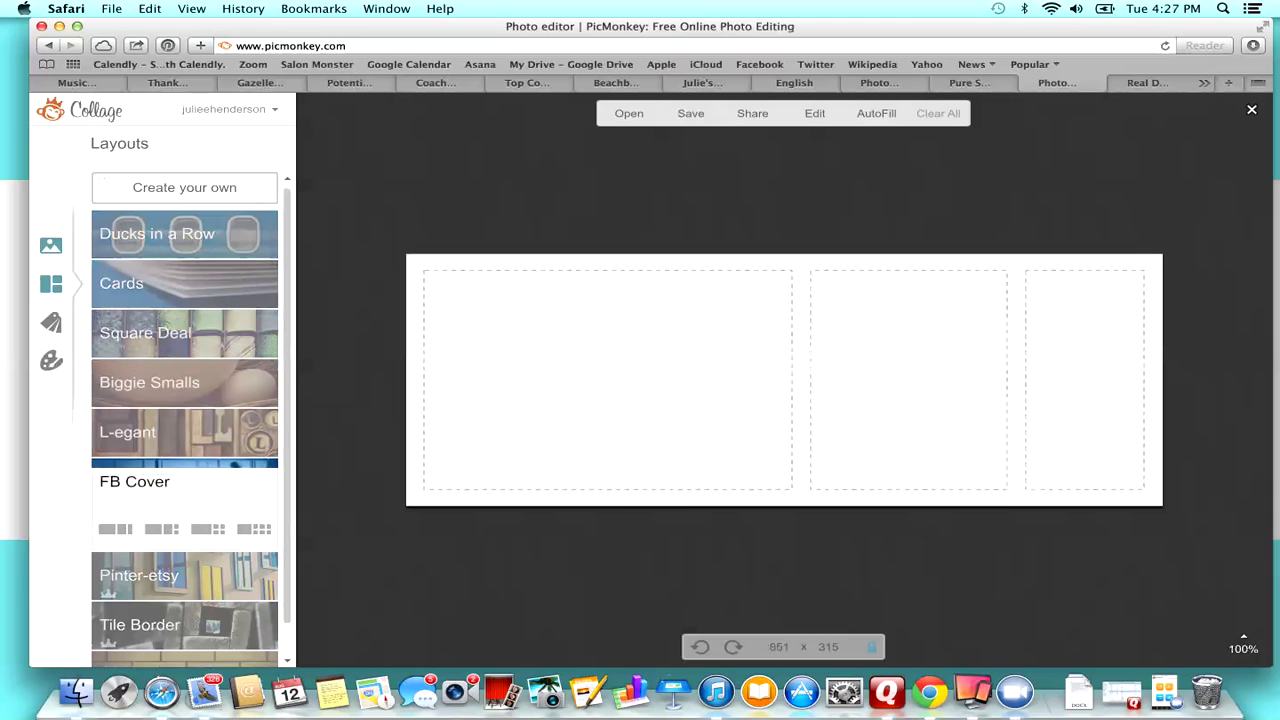
# - Place the NFL photo in the collage's rightmost cell and widen that cell
pyautogui.click(51, 245)
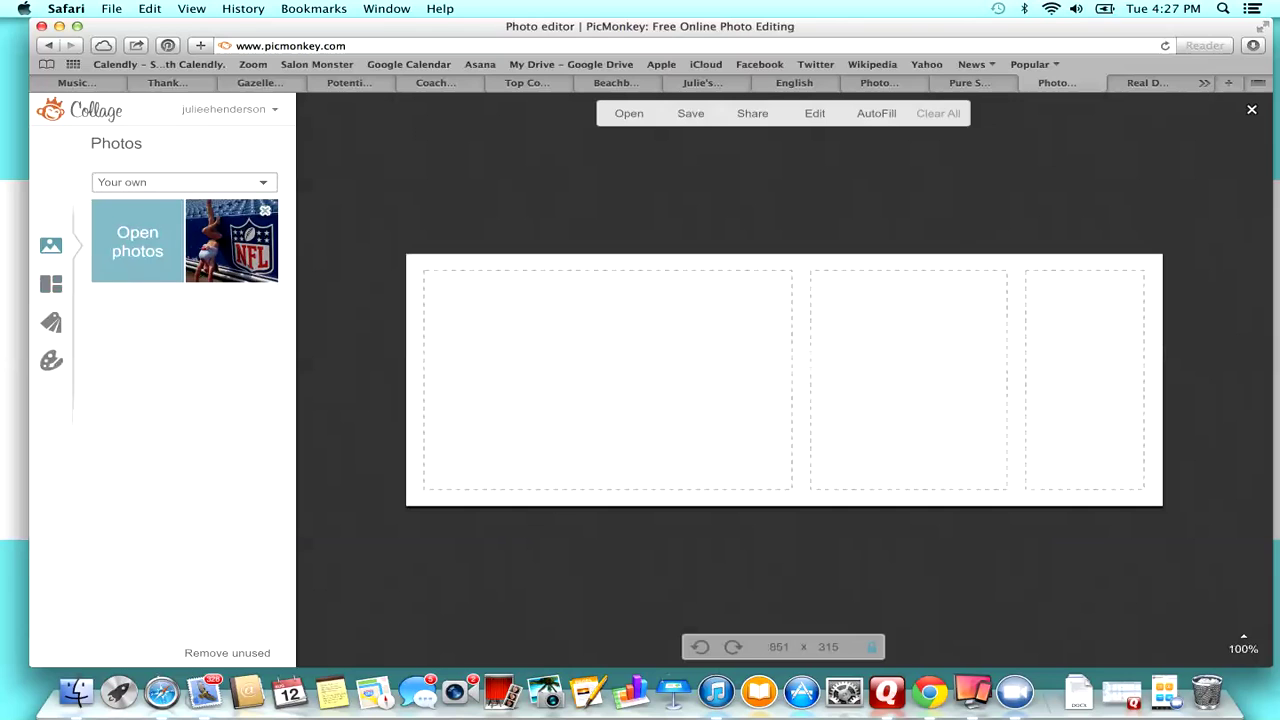
pyautogui.moveTo(231, 240); pyautogui.dragTo(935, 400)
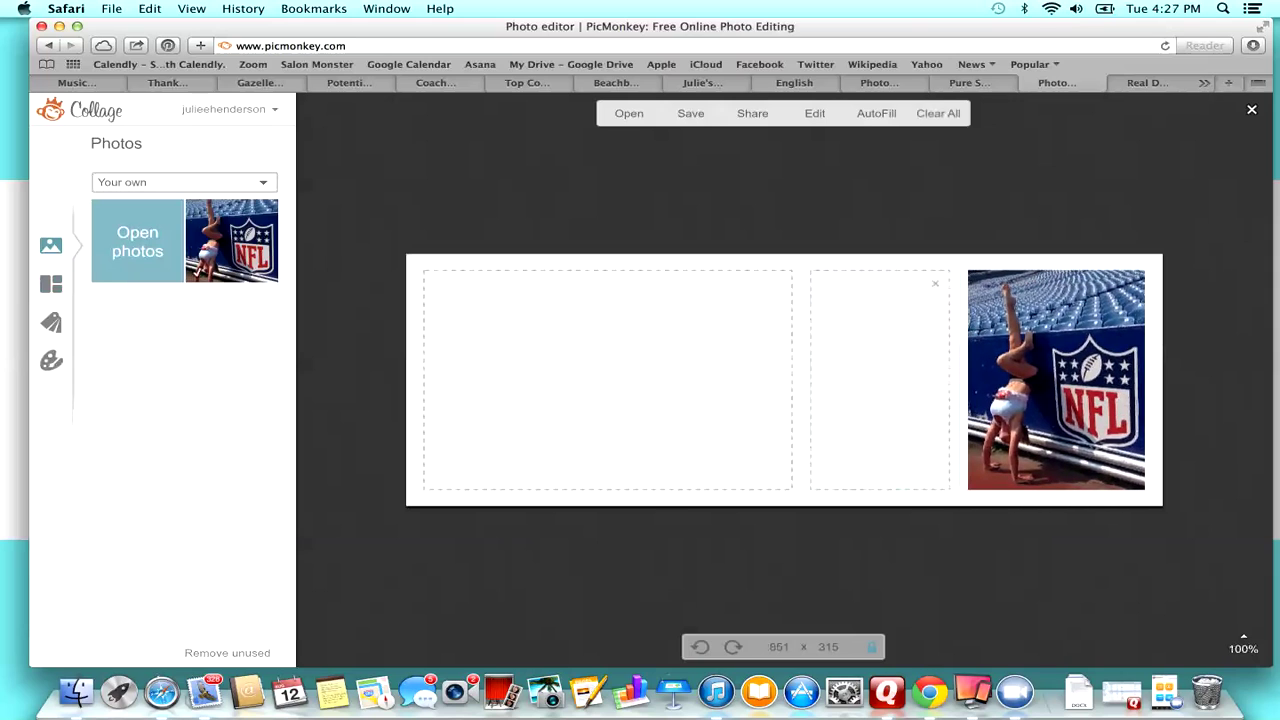
# - Set the collage spacing to 14, try a purple c06aff background, and return the background to white (ffffff)
pyautogui.click(51, 361)
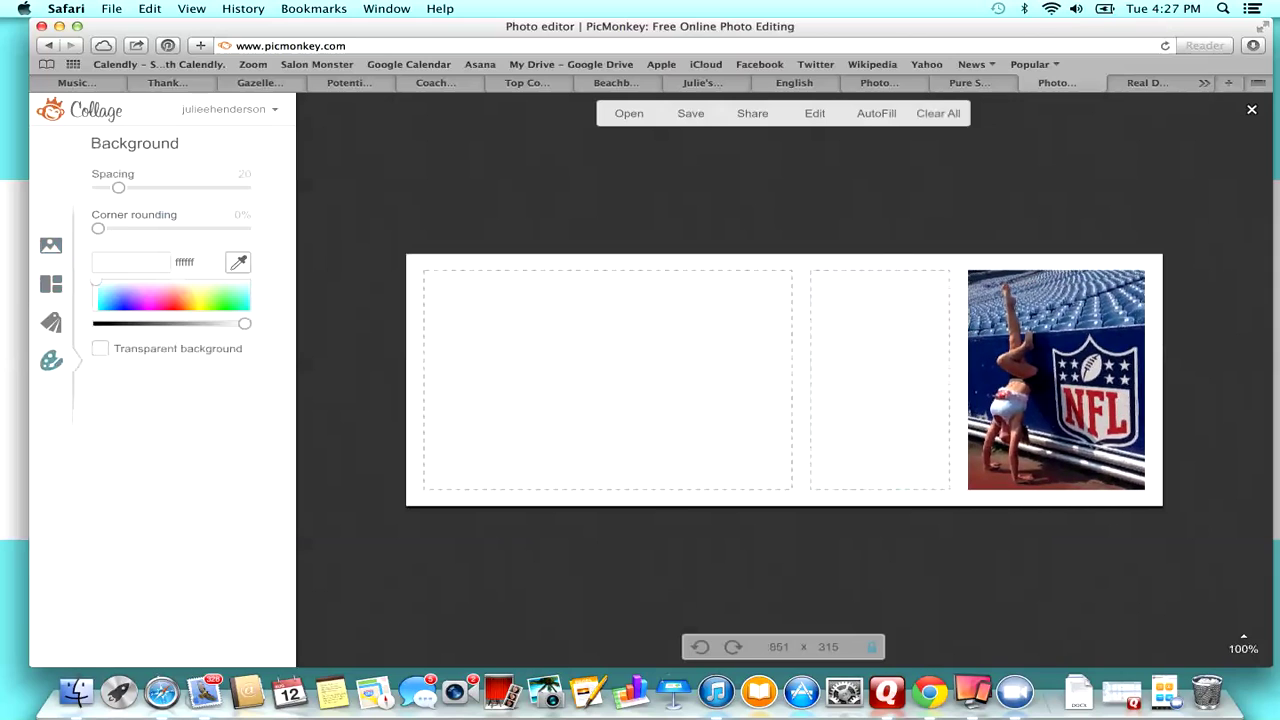
pyautogui.moveTo(118, 187); pyautogui.dragTo(98, 228)
pyautogui.click(137, 297)
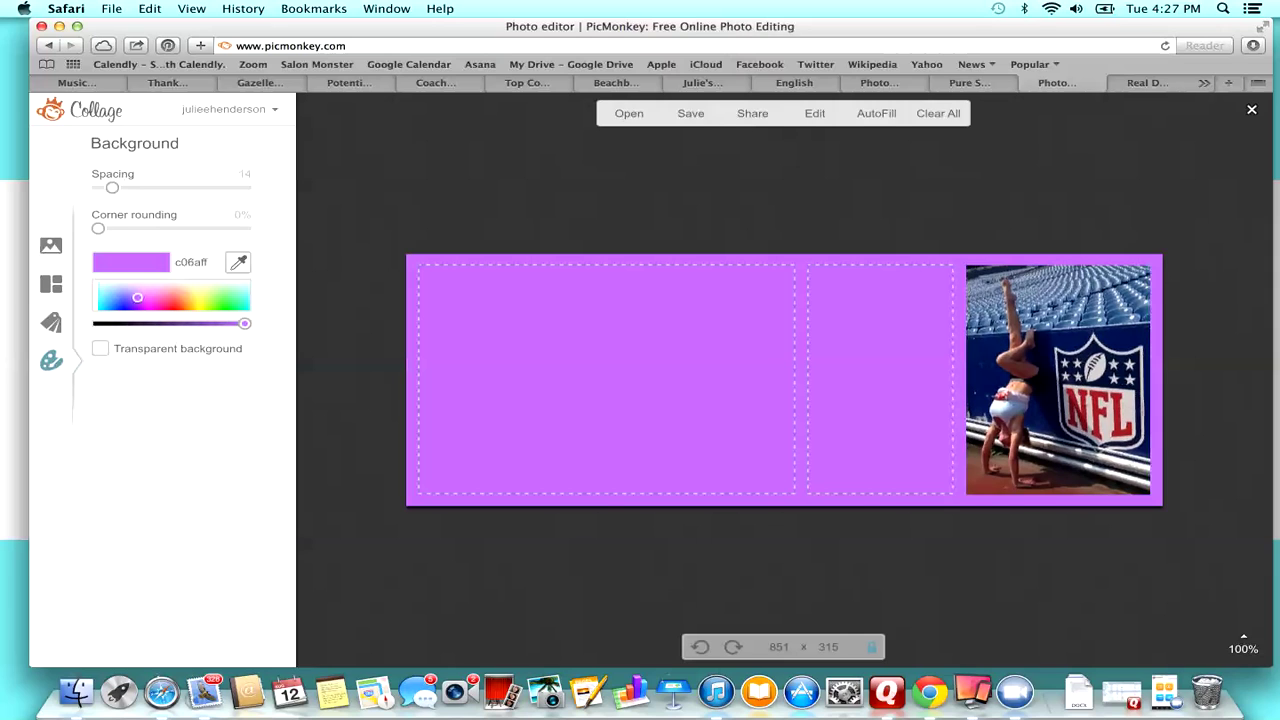
pyautogui.click(130, 284)
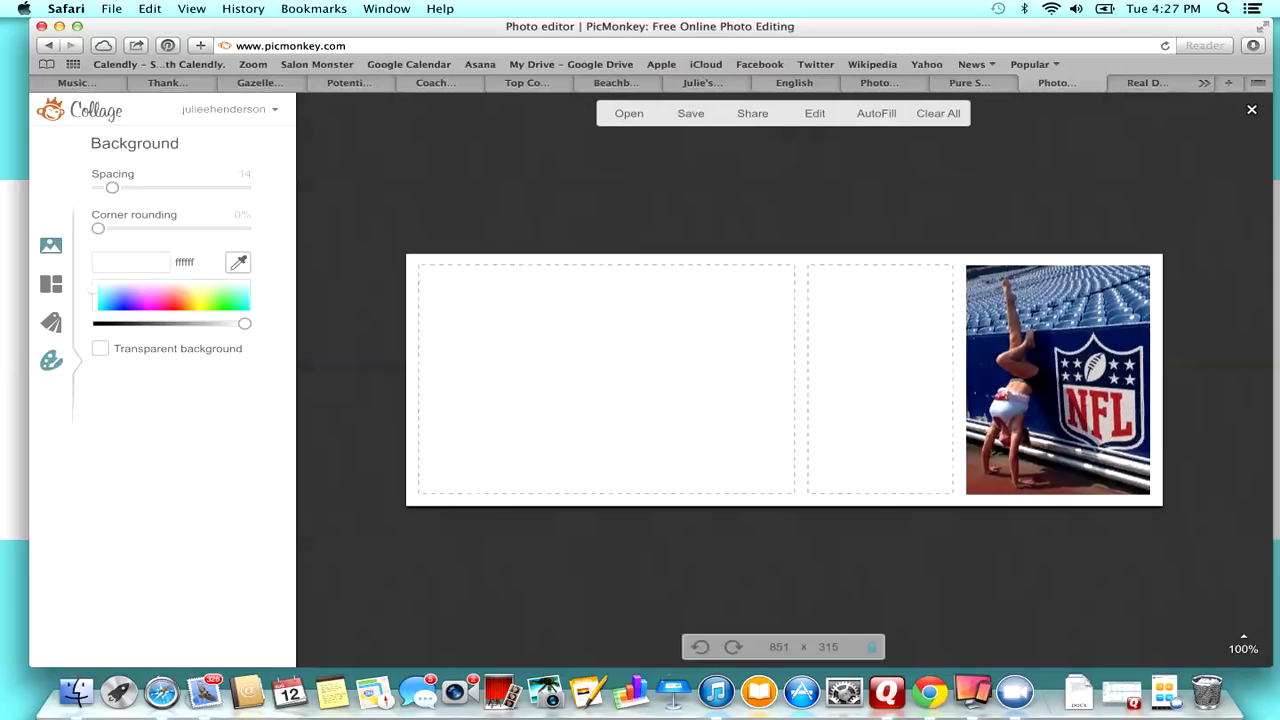
# - Import the "Dream big sparkle more shine bright" image from the Desktop into the collage's photos
pyautogui.click(51, 246)
pyautogui.click(137, 241)
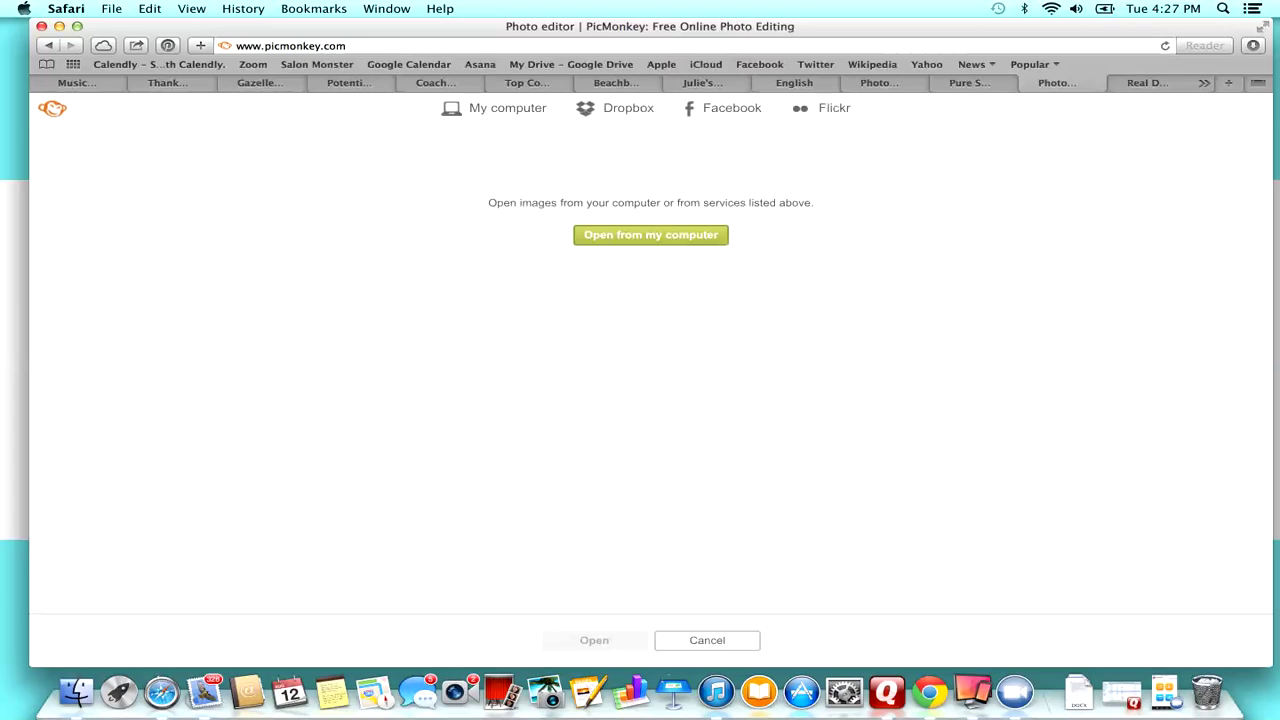
pyautogui.click(651, 234)
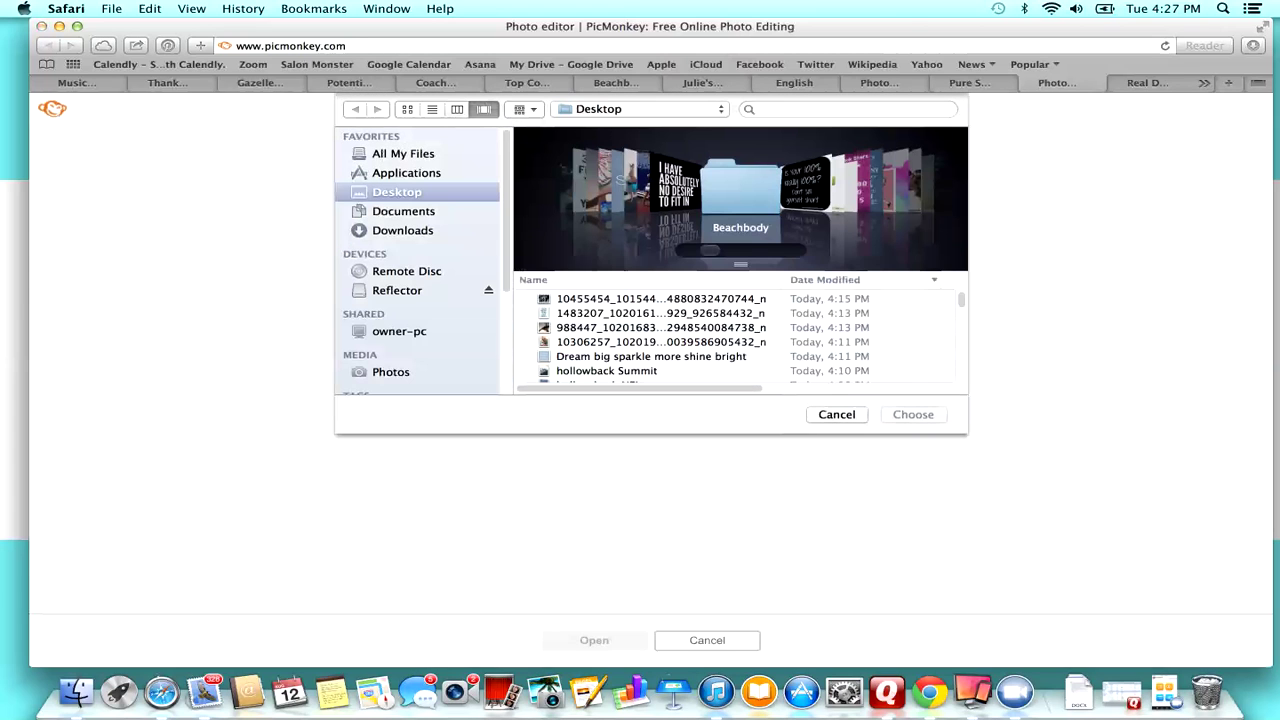
pyautogui.click(806, 184)
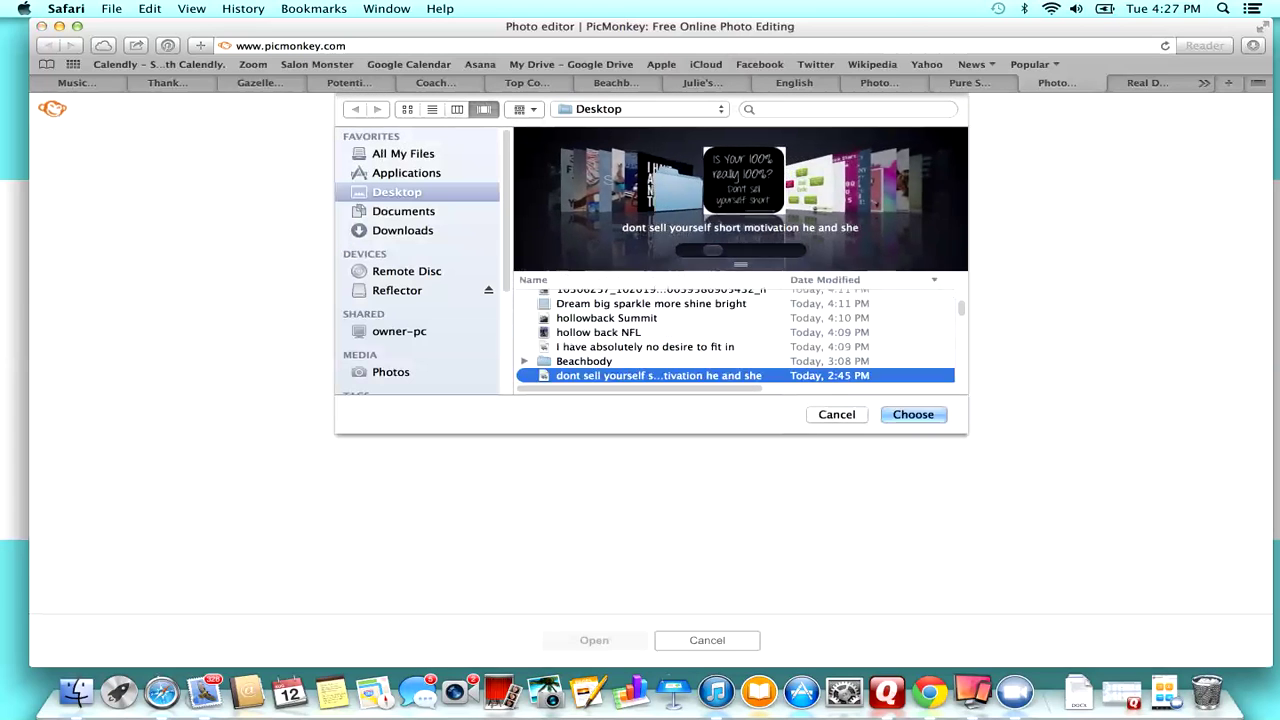
pyautogui.hscroll(-4, 740, 190)
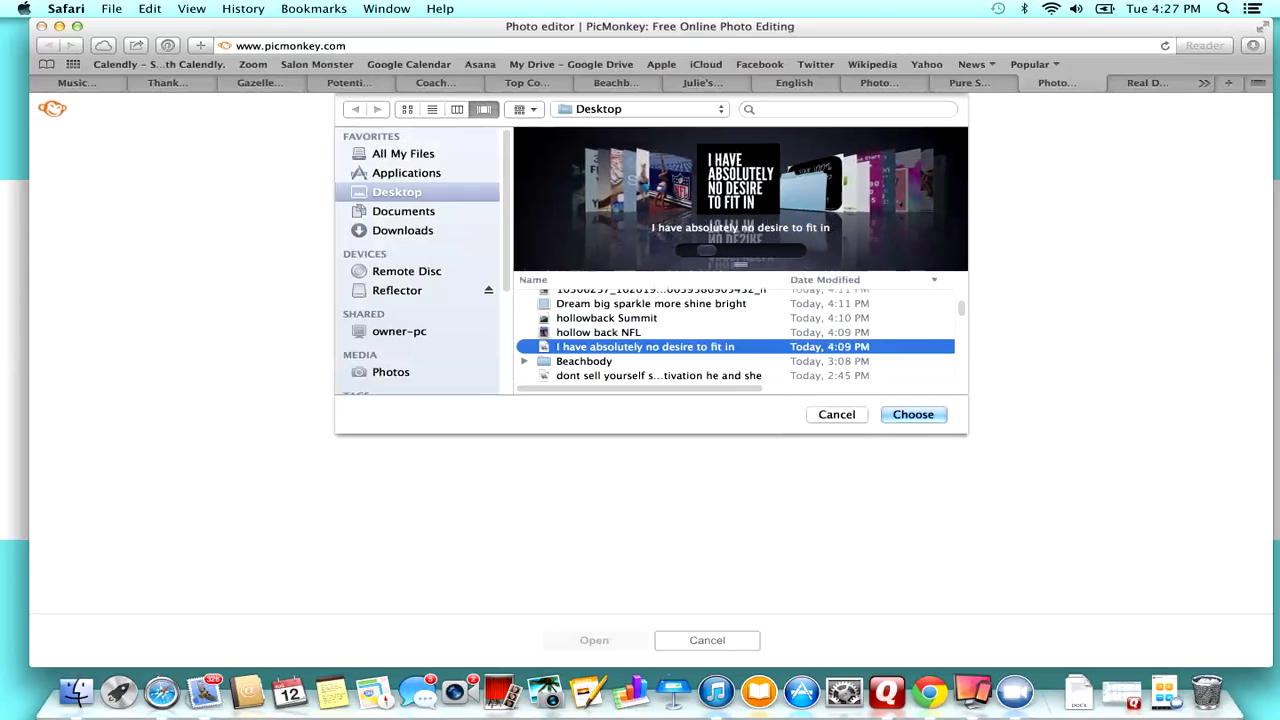
pyautogui.hscroll(-3, 740, 200)
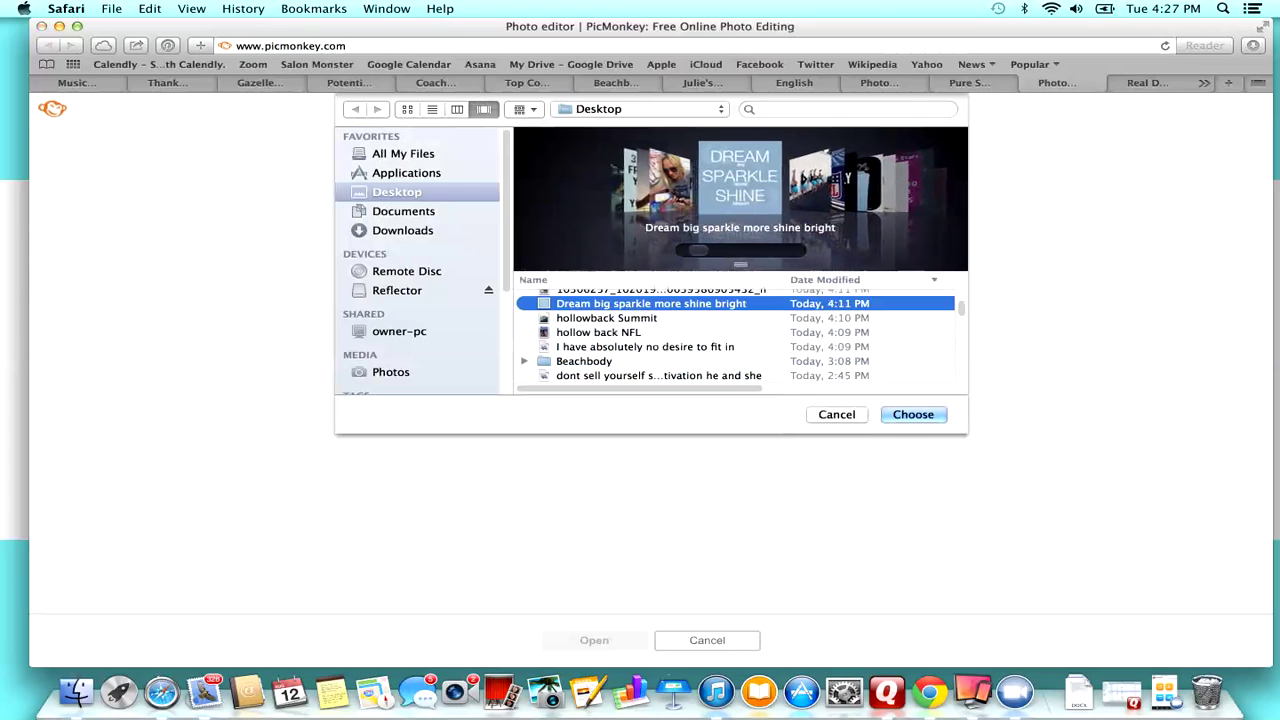
pyautogui.press('Return')
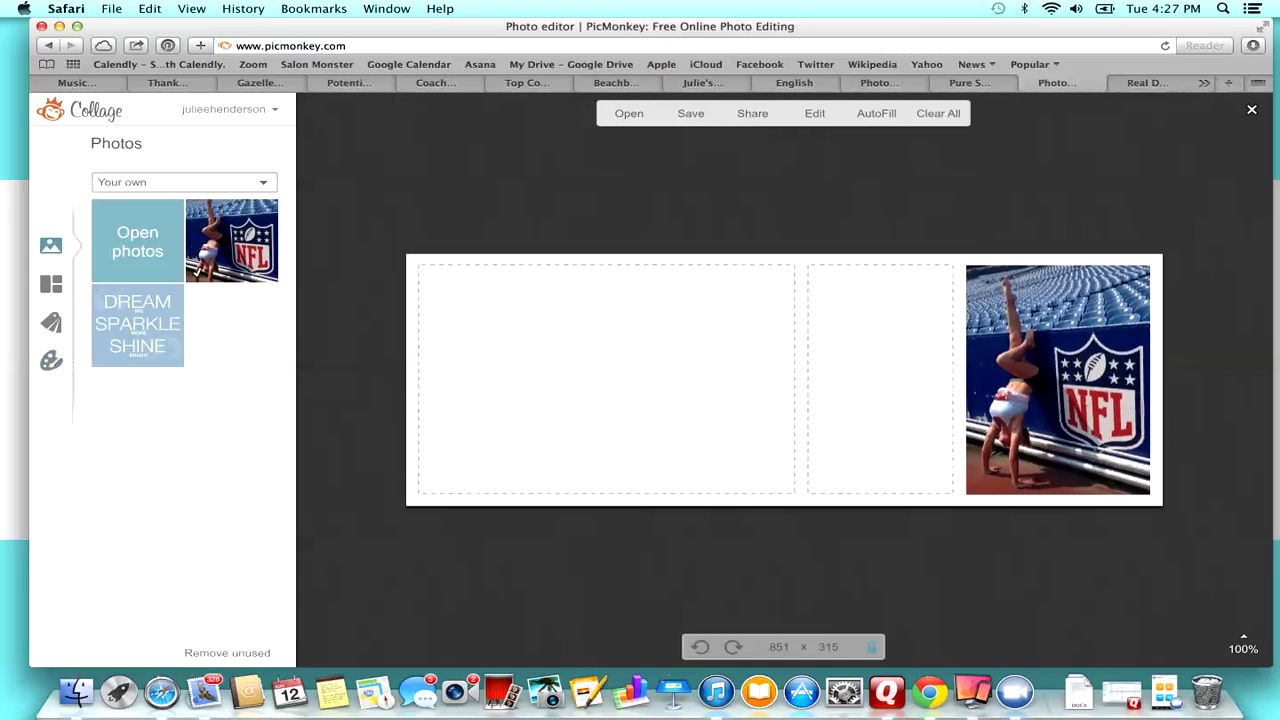
# - Import the group photo whose file name starts with 10455454 from the Desktop into the collage's photos
pyautogui.click(137, 241)
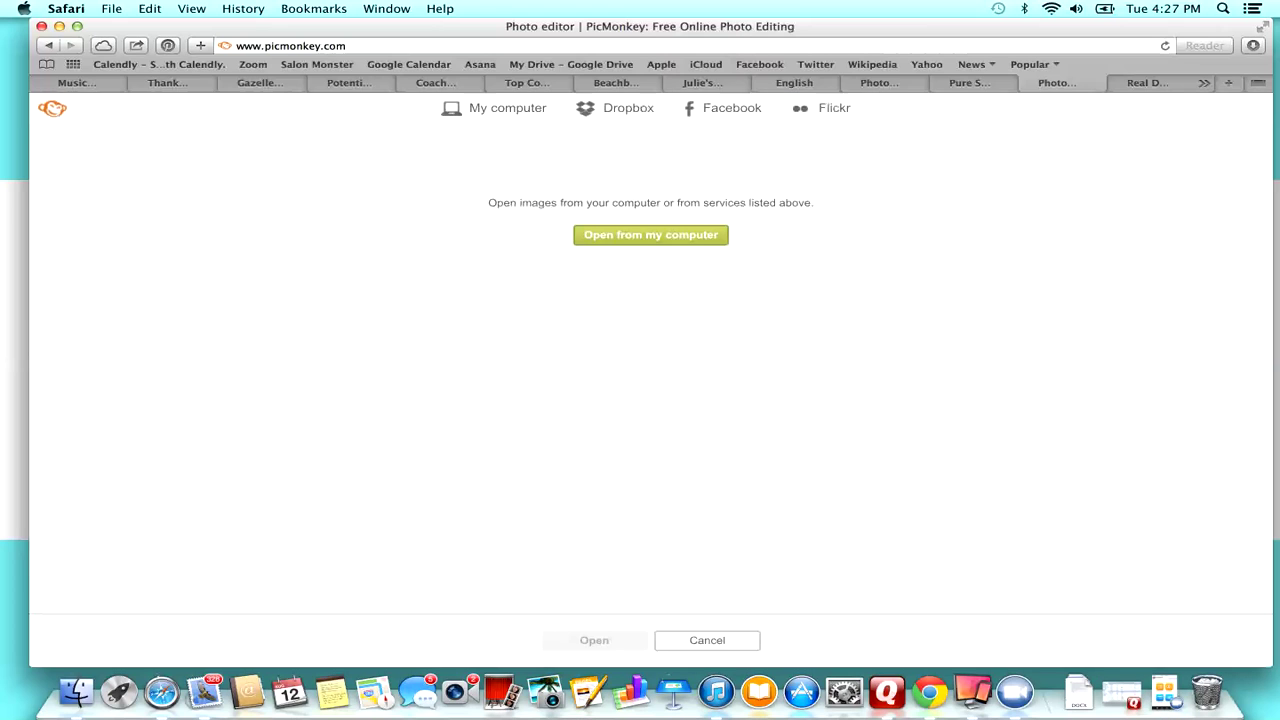
pyautogui.click(651, 234)
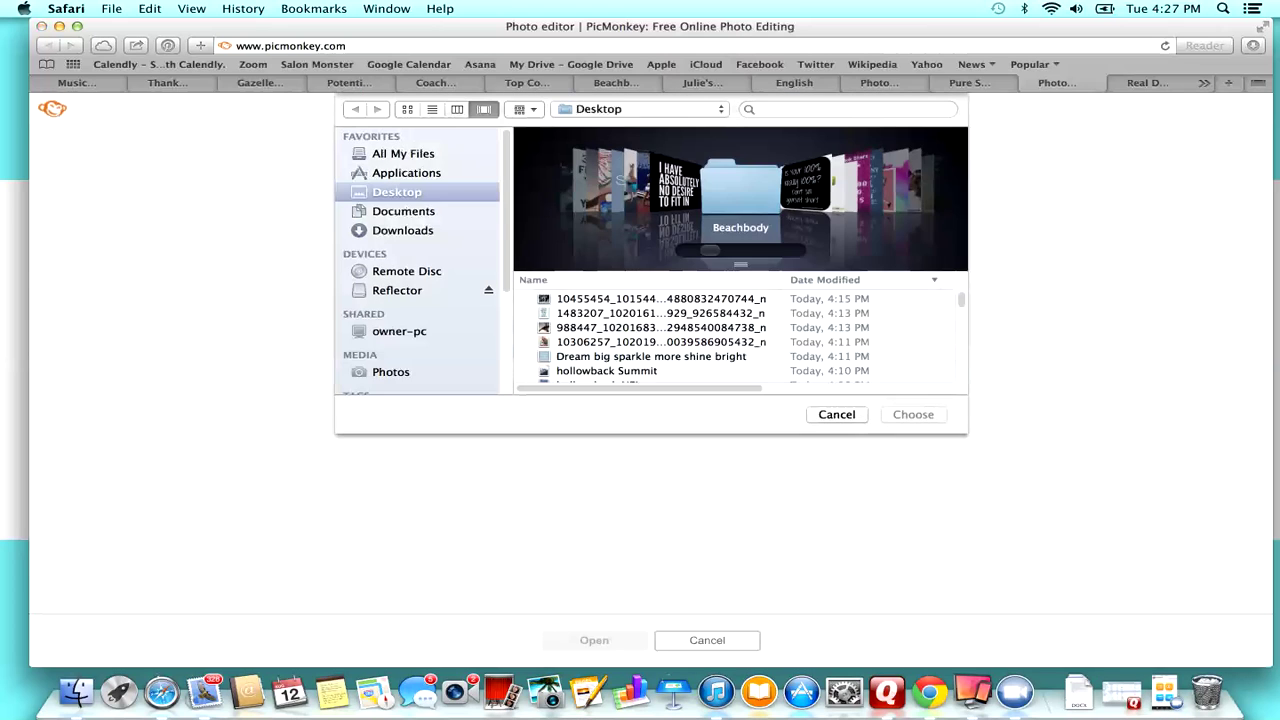
pyautogui.click(661, 299)
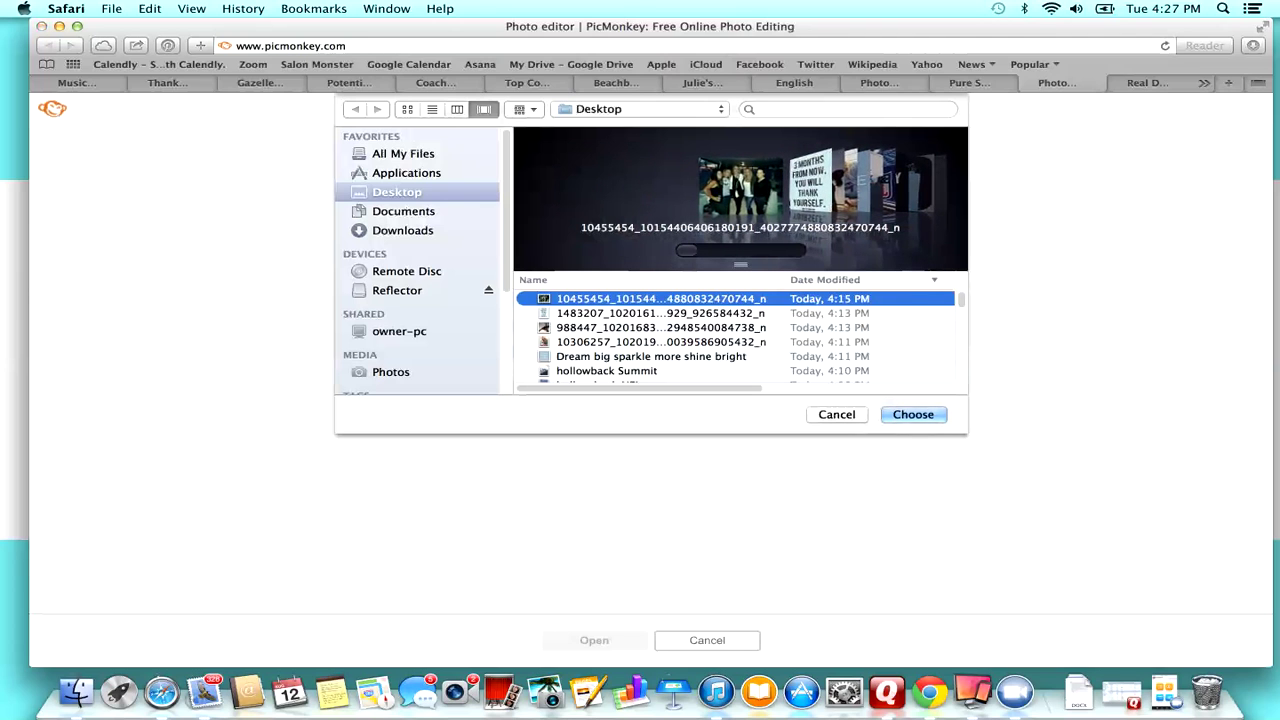
pyautogui.press('Return')
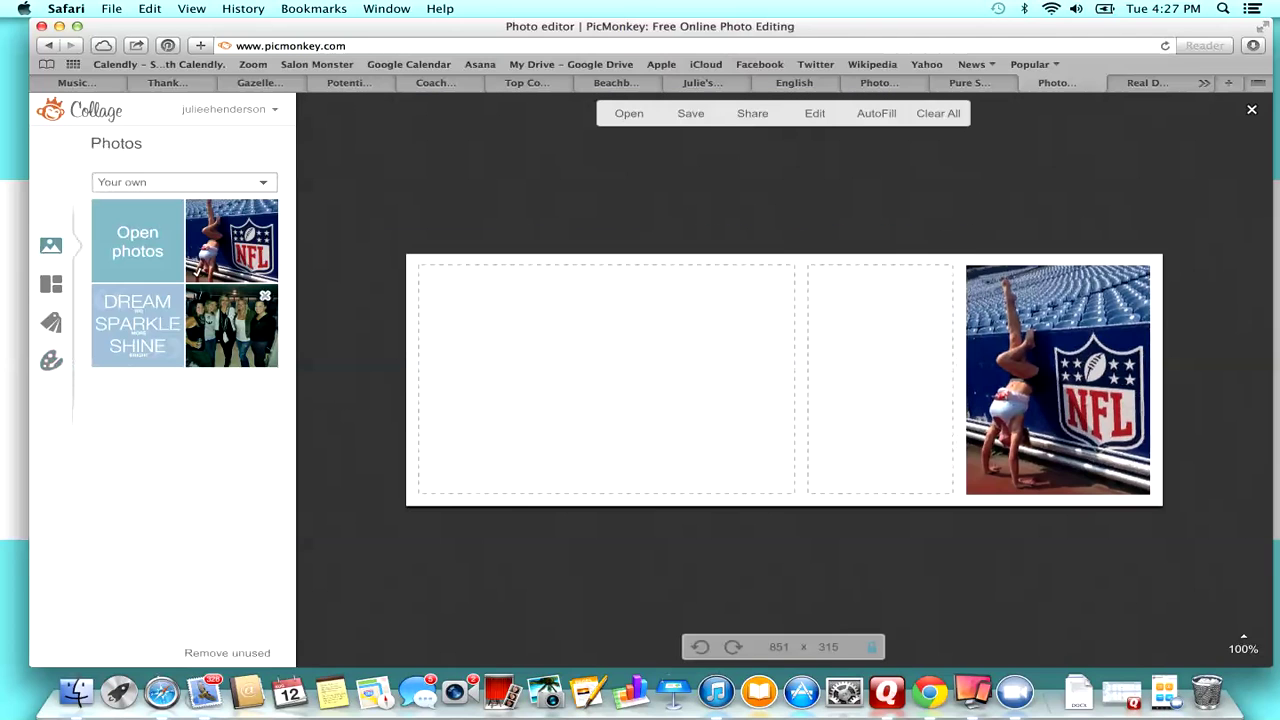
# - Import the yoga silhouette photo whose file name starts with 988447 from the Desktop into the collage's photos
pyautogui.click(138, 242)
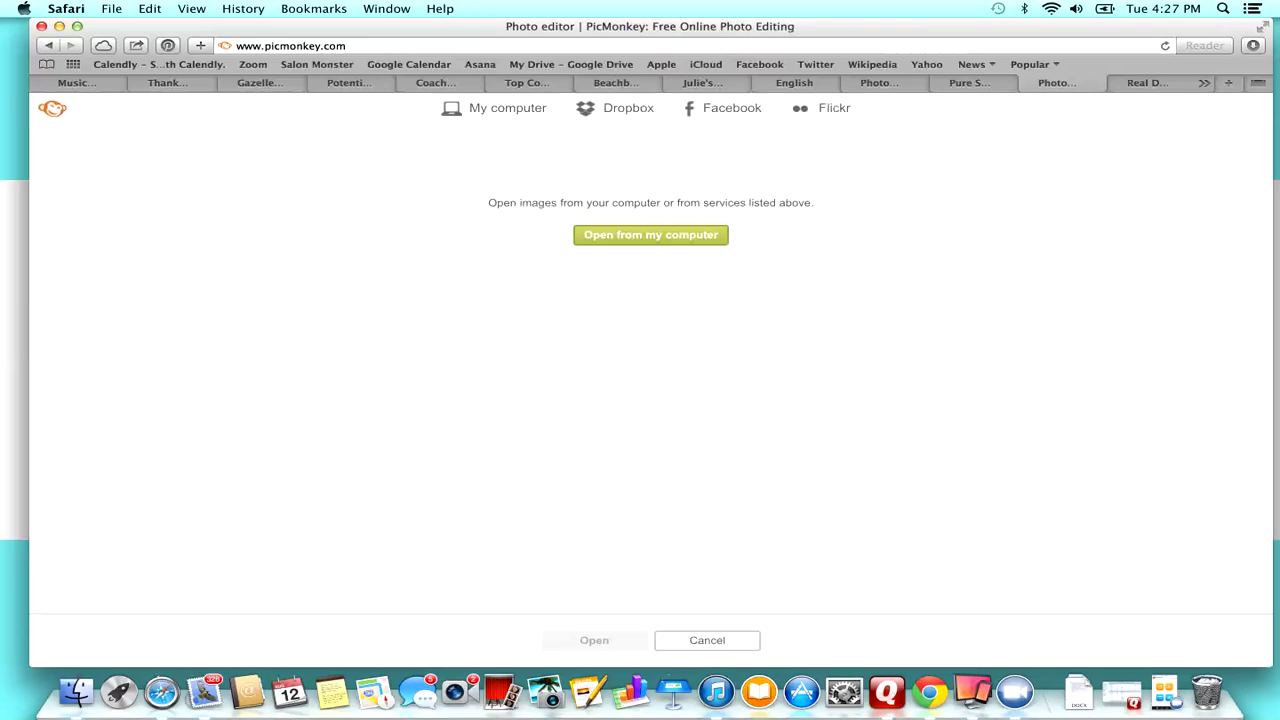
pyautogui.click(650, 235)
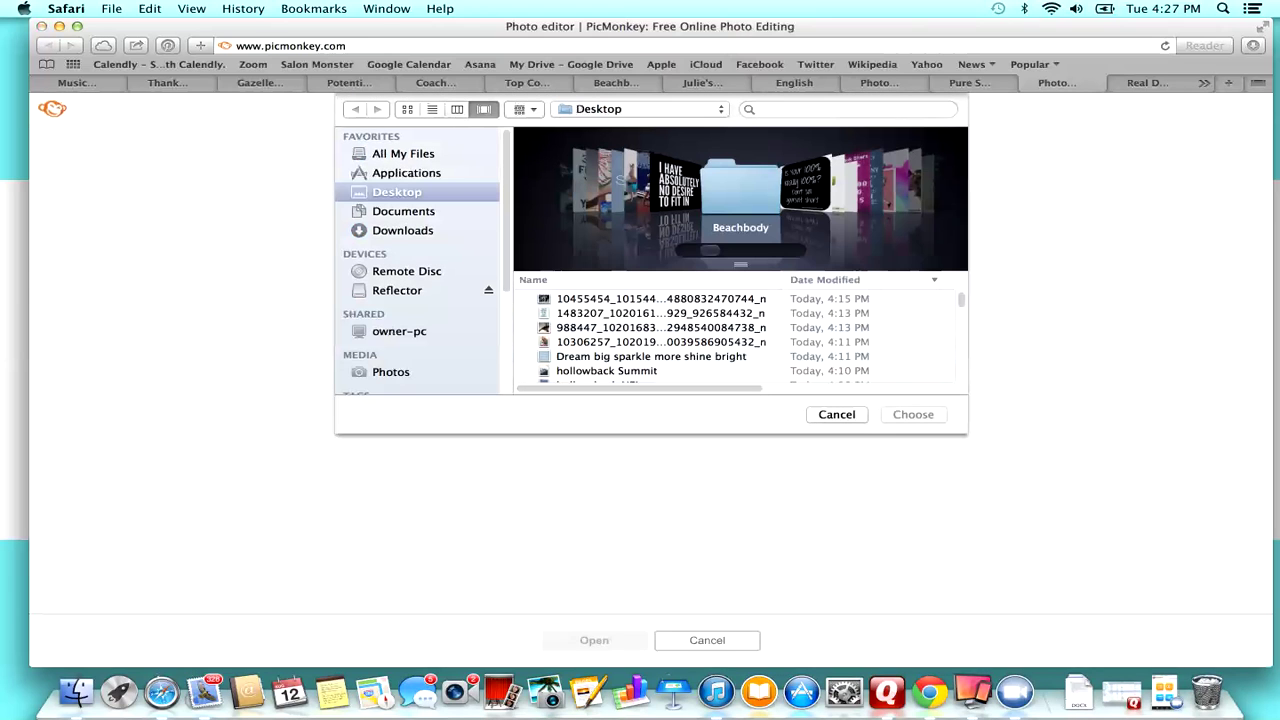
pyautogui.hscroll(-5, 740, 190)
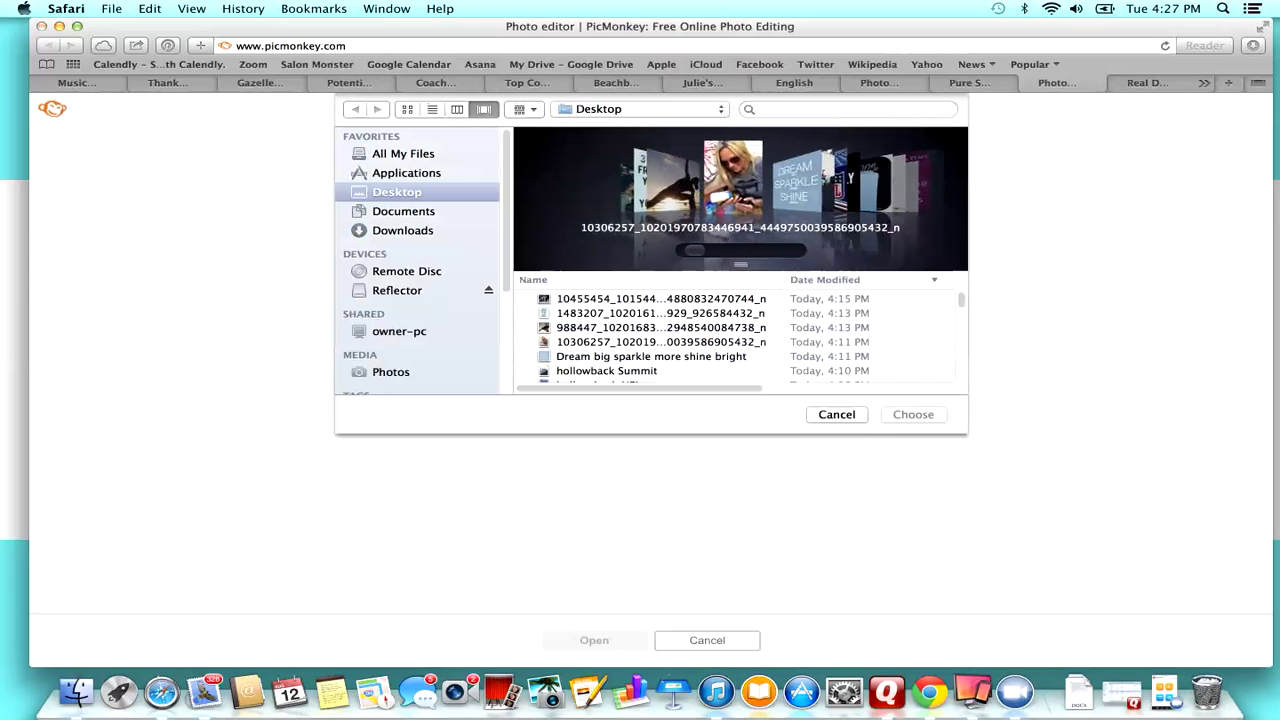
pyautogui.hscroll(-1, 740, 190)
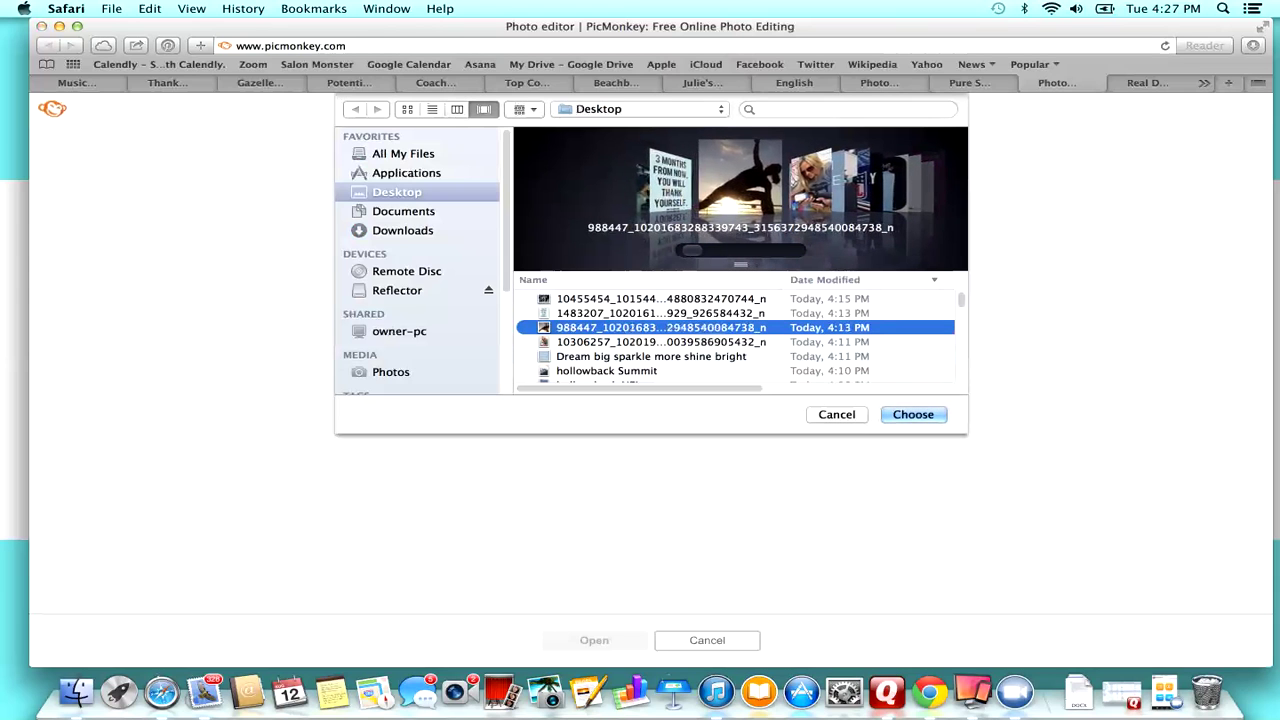
pyautogui.click(913, 414)
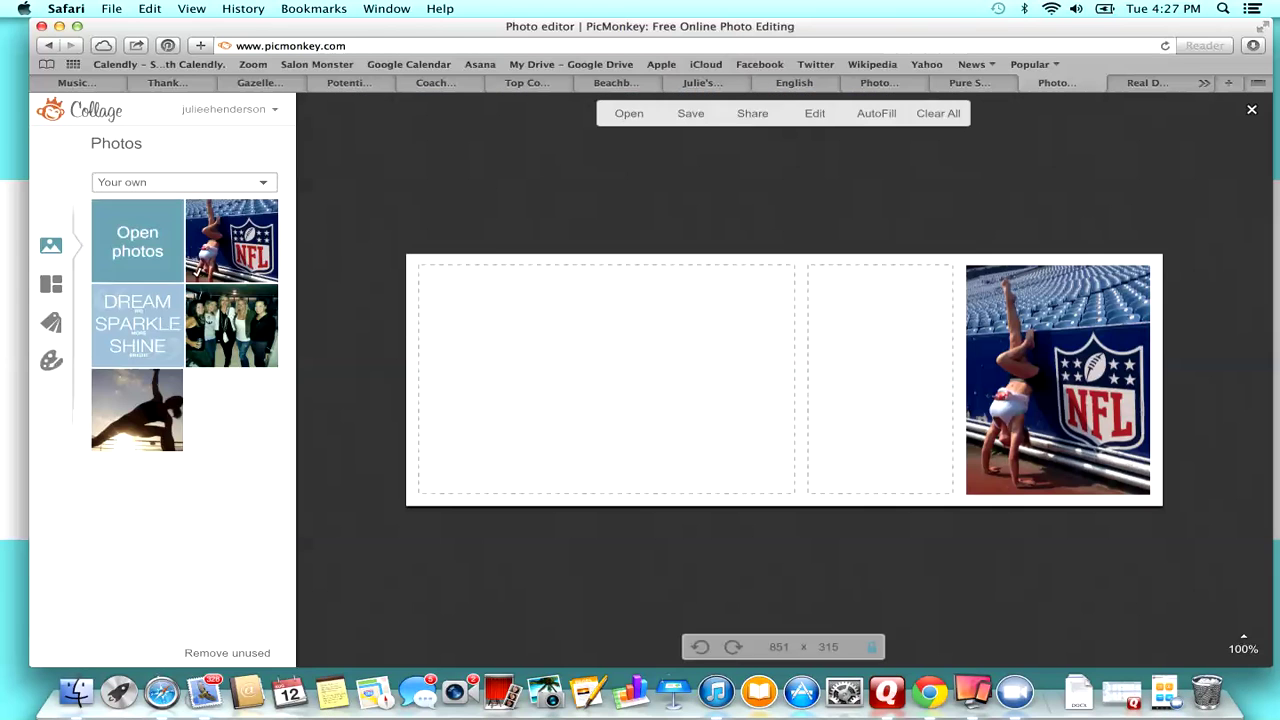
# - Import the photo of the woman in sunglasses, with a file name starting 10306257, from the Desktop
pyautogui.click(138, 241)
pyautogui.click(651, 235)
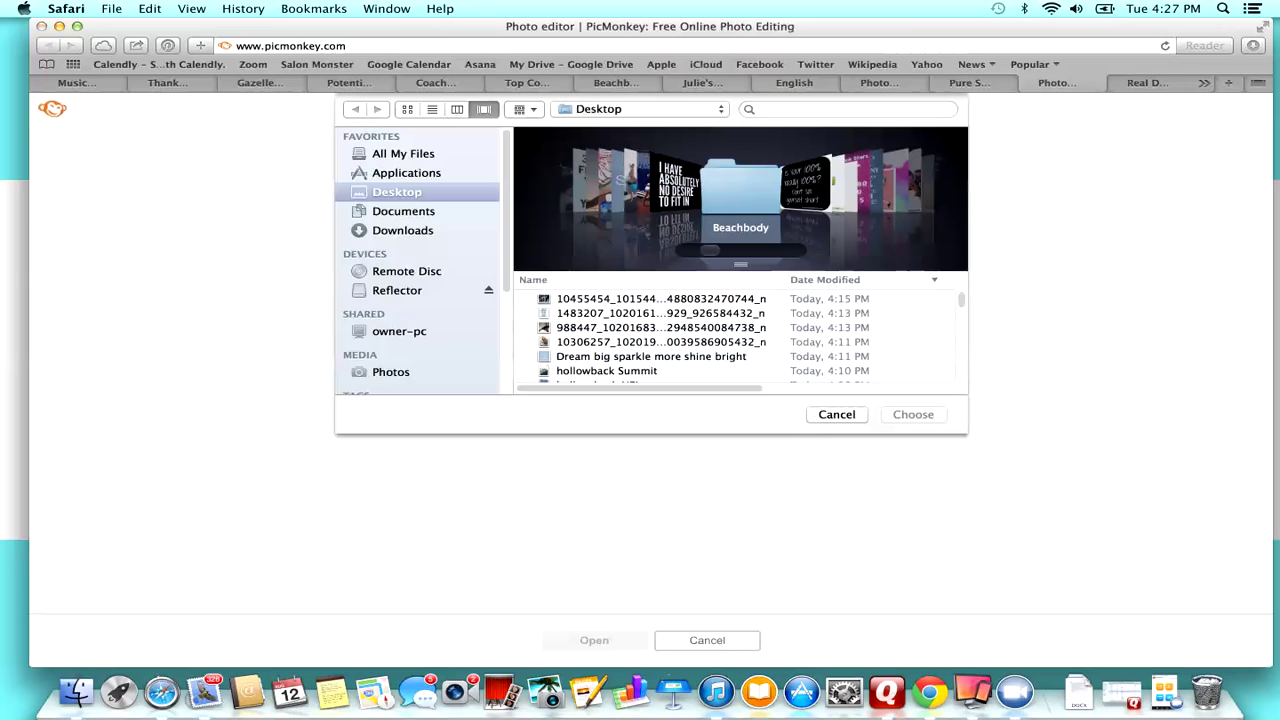
pyautogui.click(660, 342)
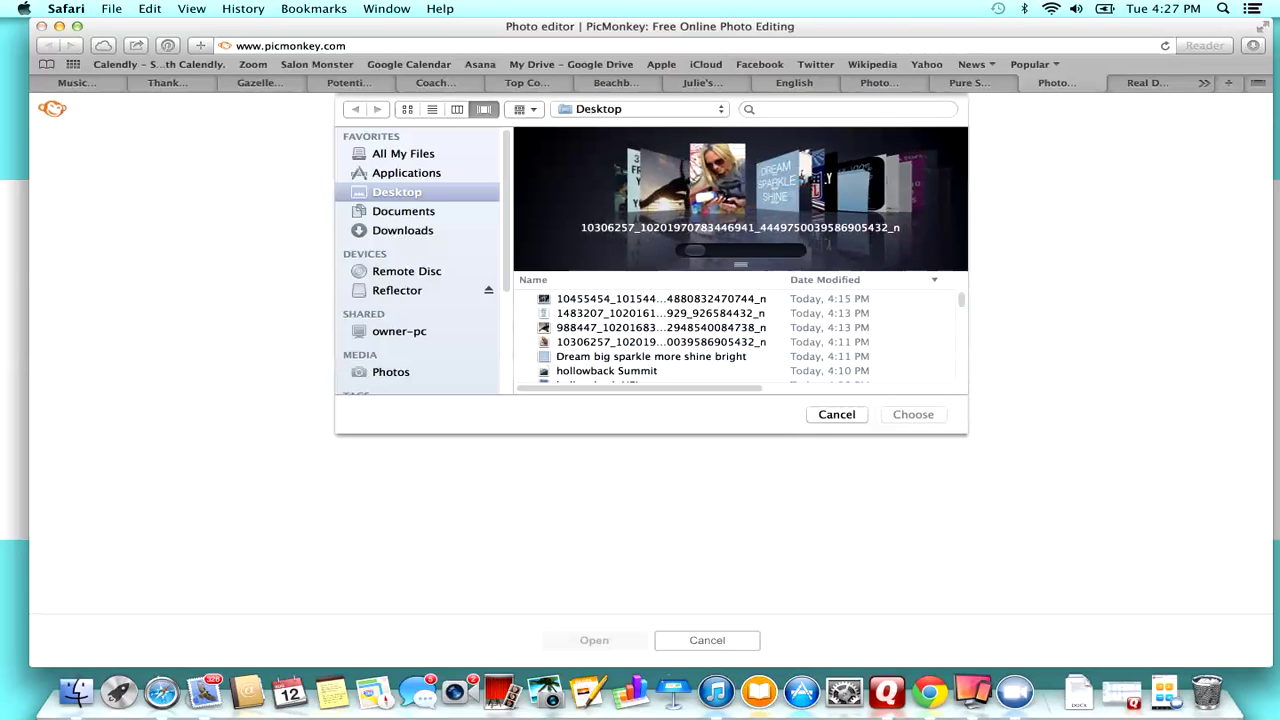
pyautogui.click(913, 414)
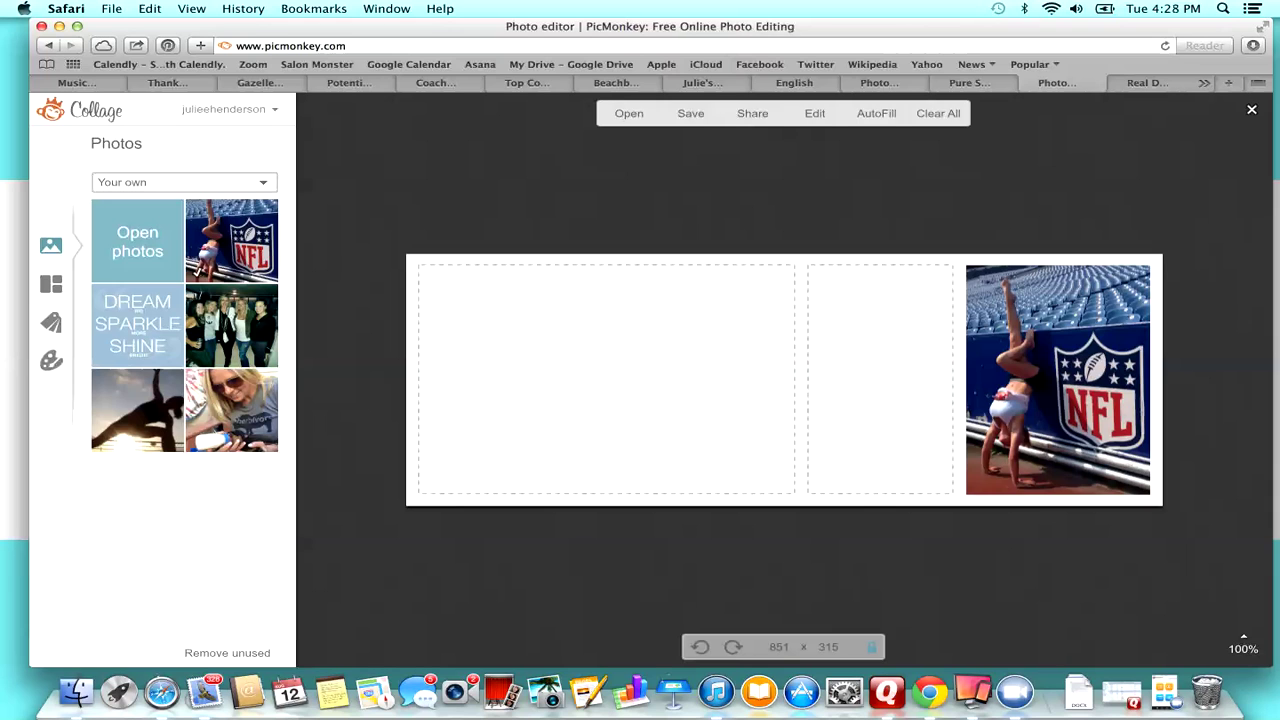
# - Place the group photo in the large empty cell and the "Dream big" image in a new cell at the collage's left edge
pyautogui.moveTo(231, 326)
pyautogui.moveTo(231, 326); pyautogui.dragTo(606, 380)
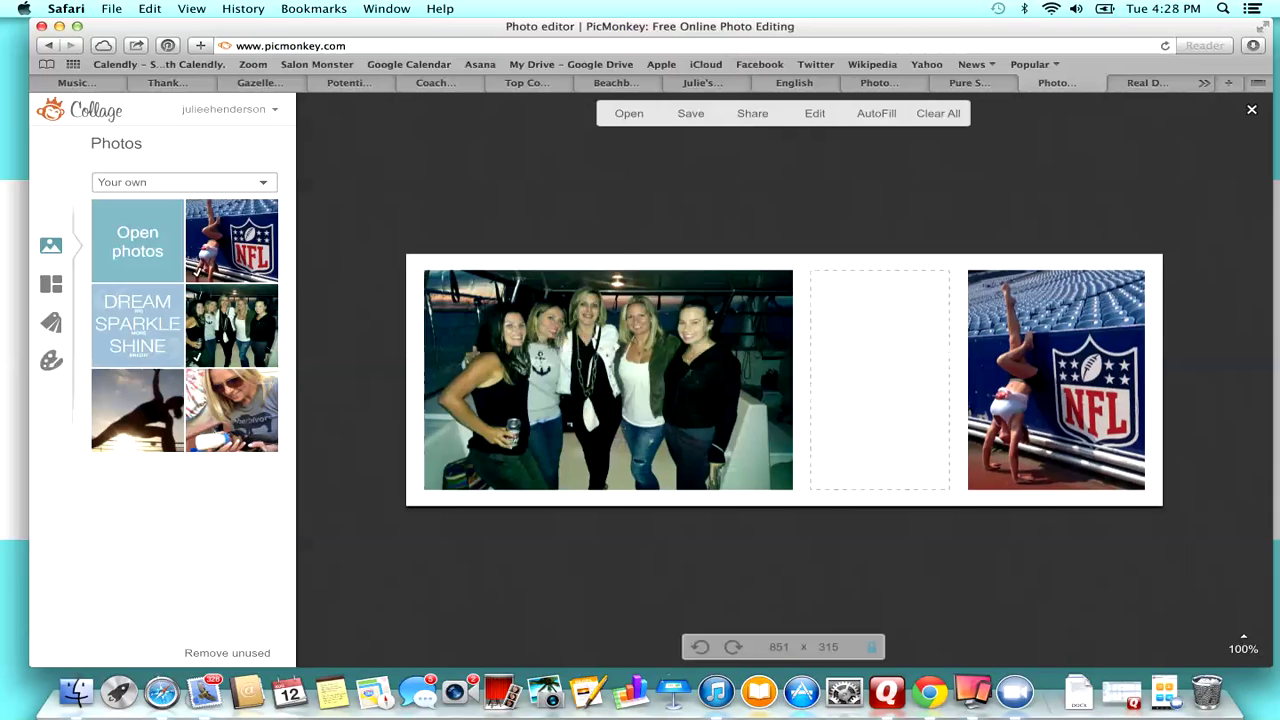
pyautogui.moveTo(137, 326)
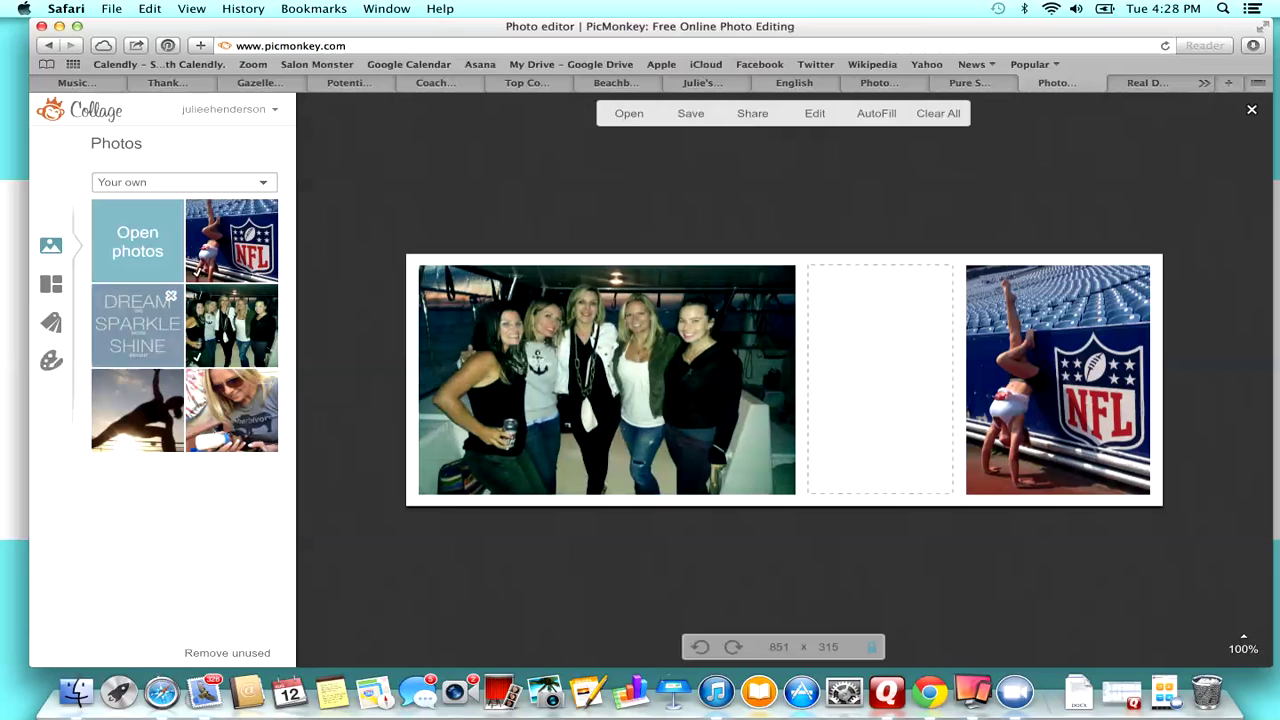
pyautogui.moveTo(137, 326); pyautogui.dragTo(414, 353)
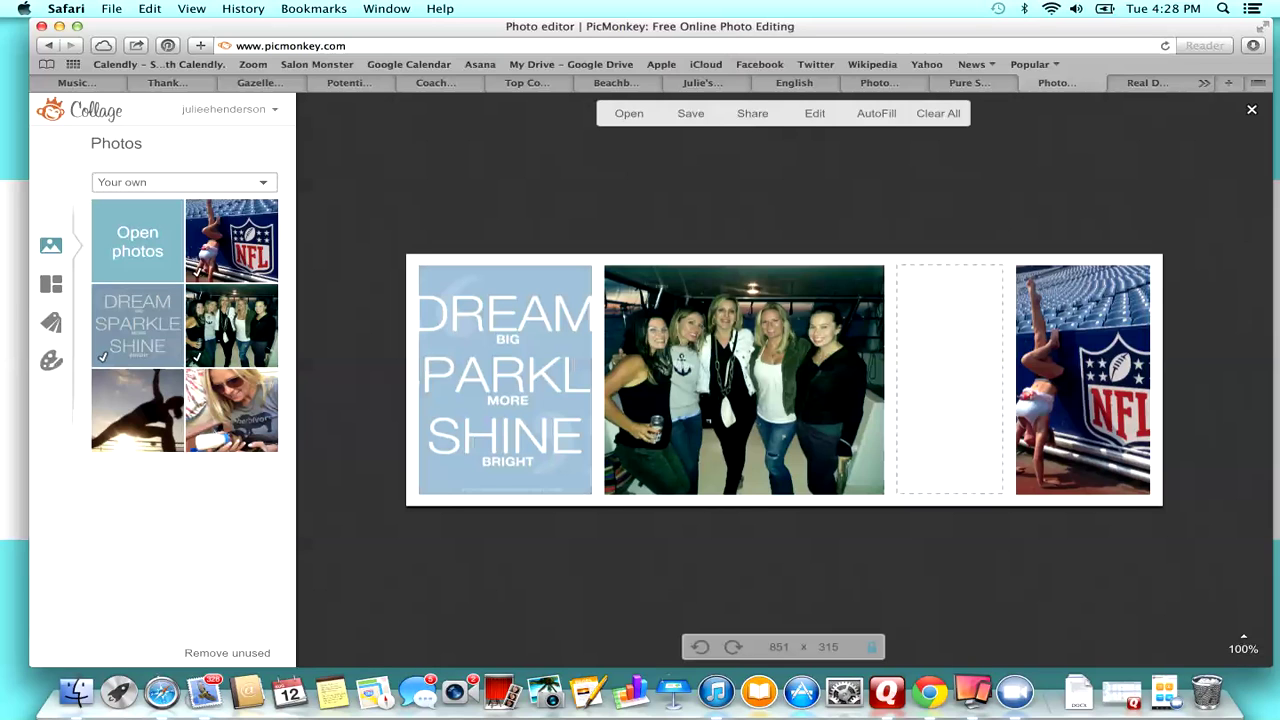
# - Add a second "Dream big" image in a new cell below the first, clear that copy, and make the upper cell taller
pyautogui.moveTo(137, 325); pyautogui.dragTo(478, 494)
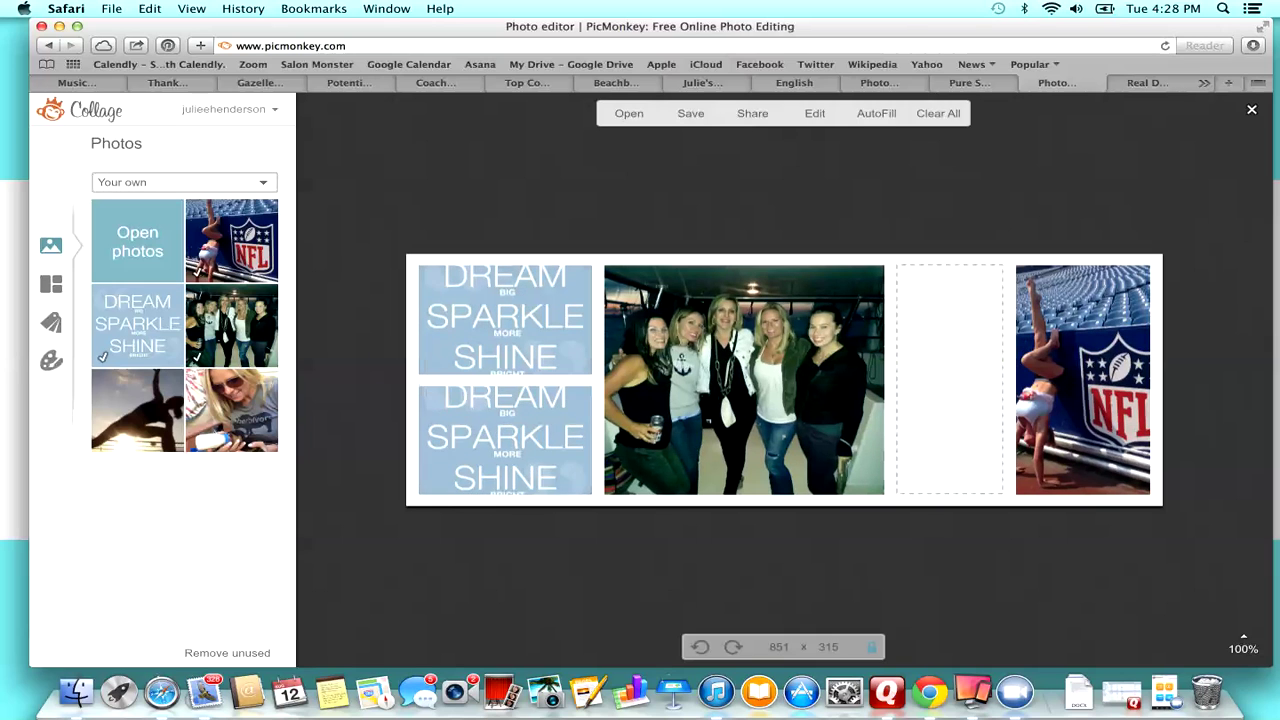
pyautogui.click(576, 399)
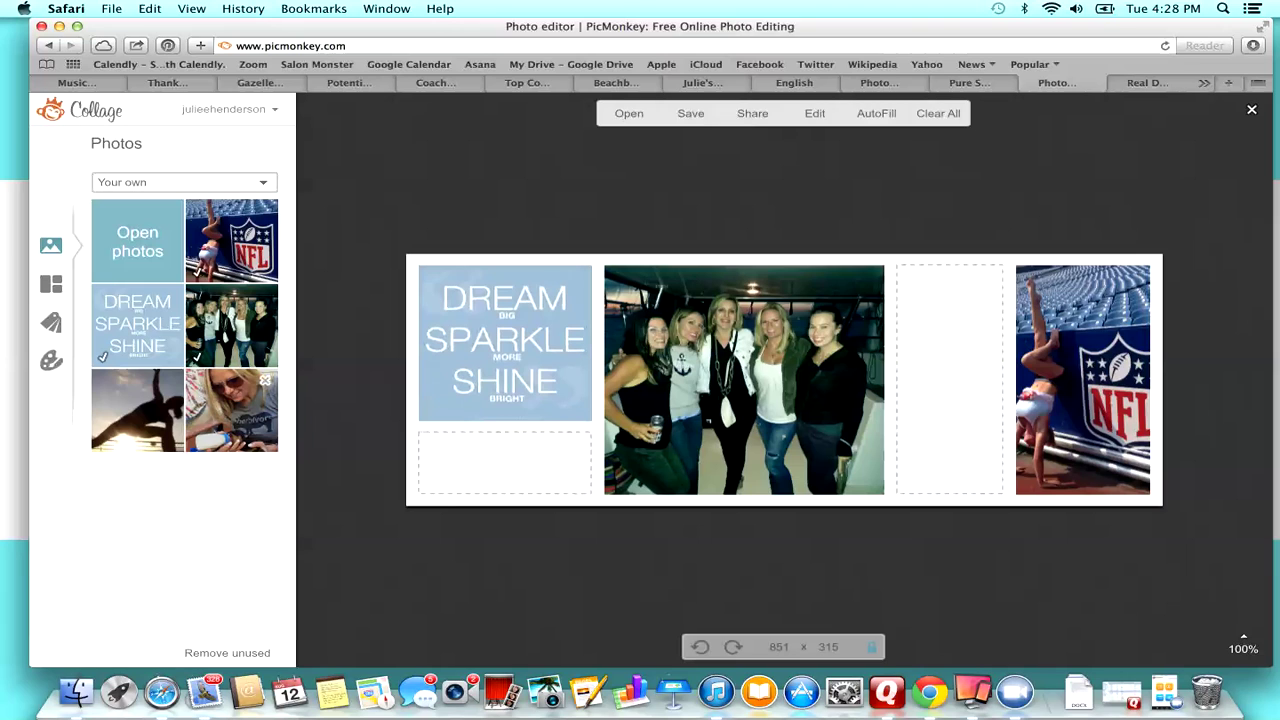
# - Place the photo of the woman in sunglasses in a new cell beside the "Dream big" column and remove the empty cell before the NFL photo
pyautogui.moveTo(870, 320)
pyautogui.mouseDown()
pyautogui.moveTo(908, 323)
pyautogui.moveTo(880, 335)
pyautogui.mouseUp()
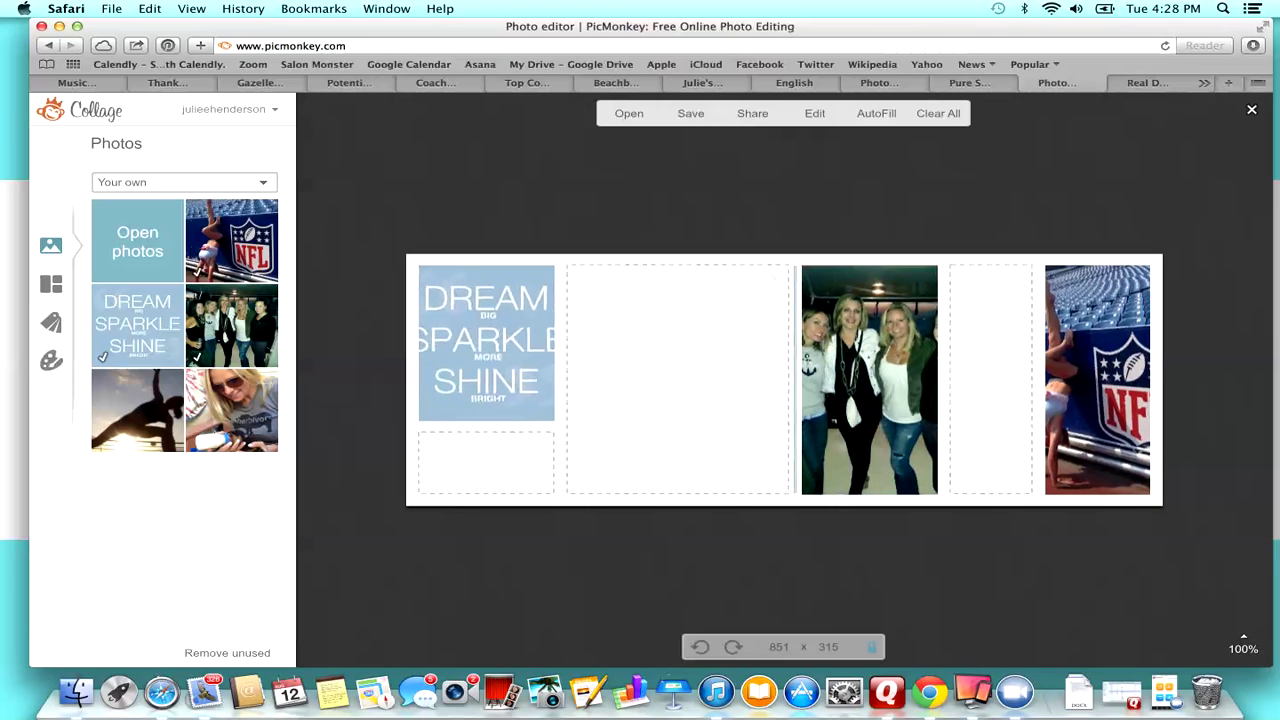
pyautogui.moveTo(231, 410); pyautogui.dragTo(703, 417)
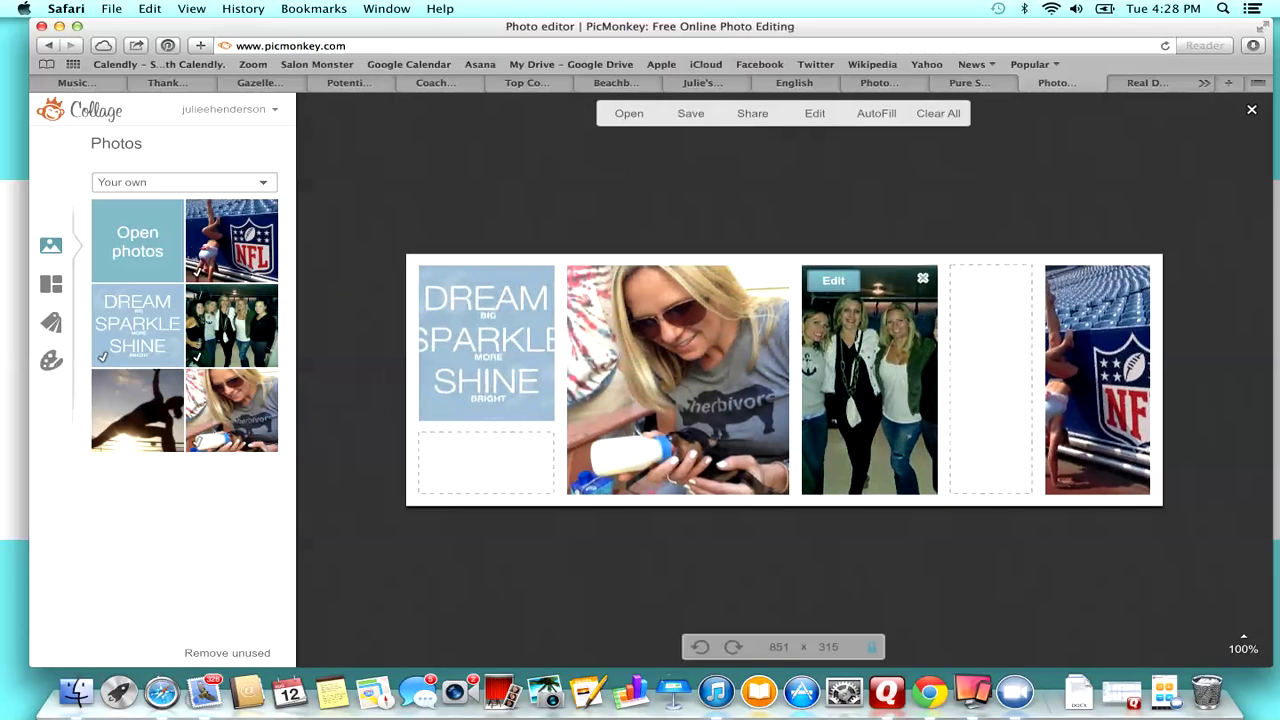
pyautogui.click(1018, 277)
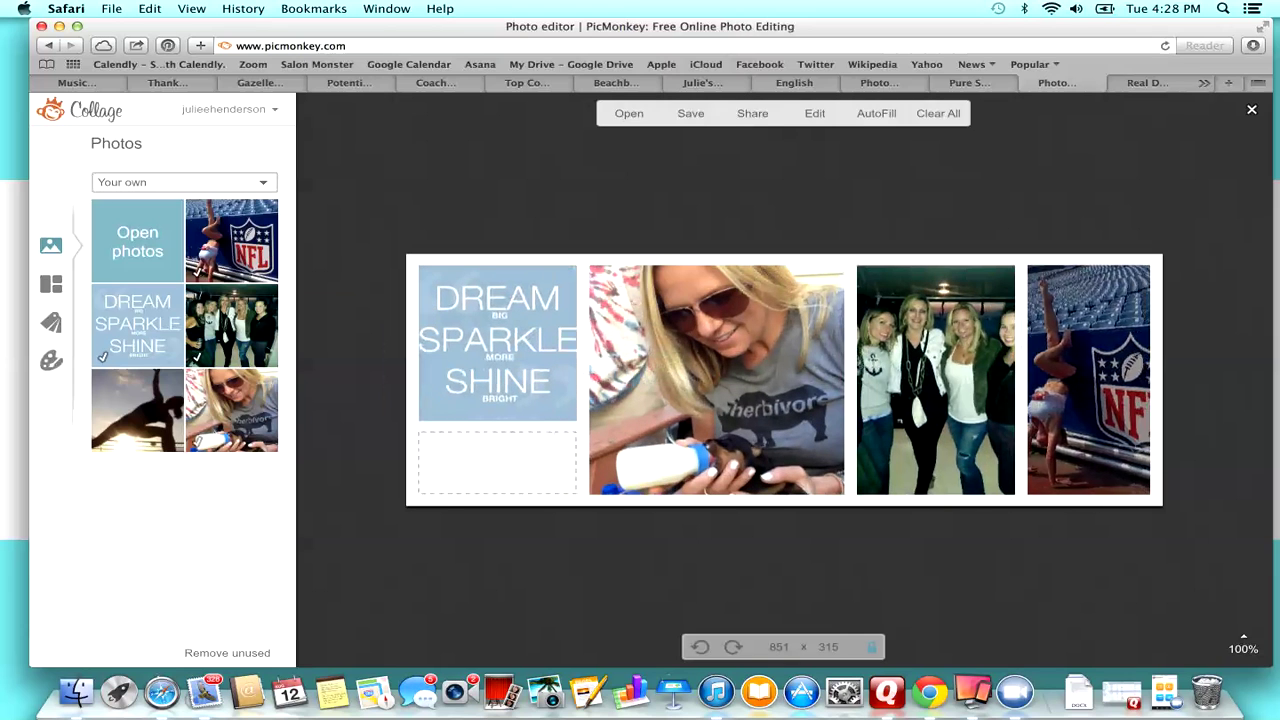
# - Narrow the sunglasses photo's cell, widen the group and NFL photo cells, and shrink the "Dream big" cell to fit its text
pyautogui.moveTo(850, 380); pyautogui.dragTo(756, 380)
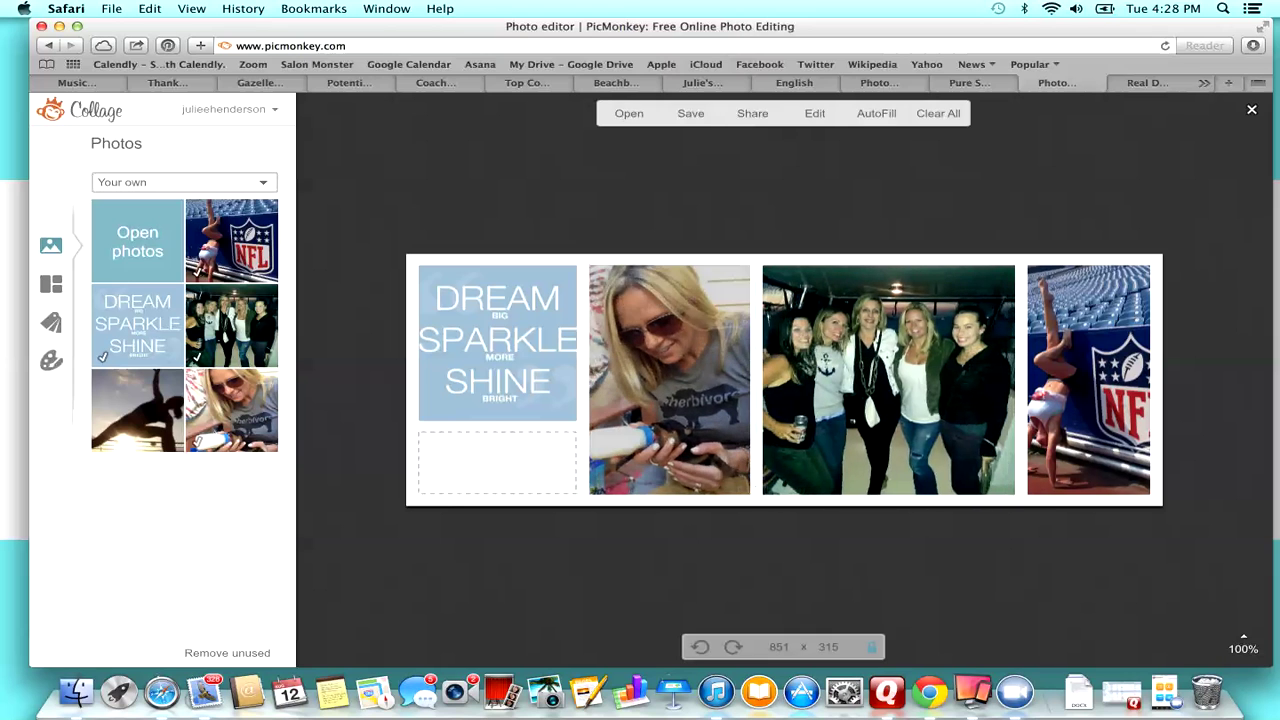
pyautogui.moveTo(1021, 380); pyautogui.dragTo(989, 380)
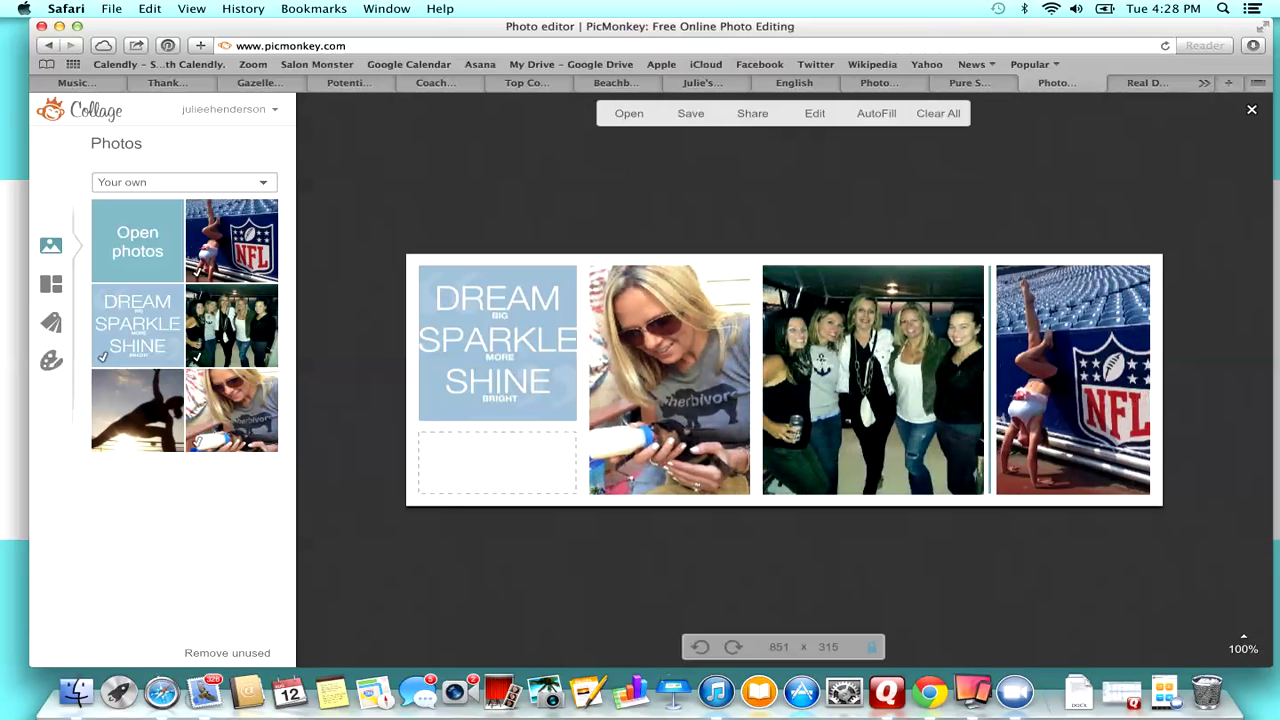
pyautogui.moveTo(583, 380); pyautogui.dragTo(574, 380)
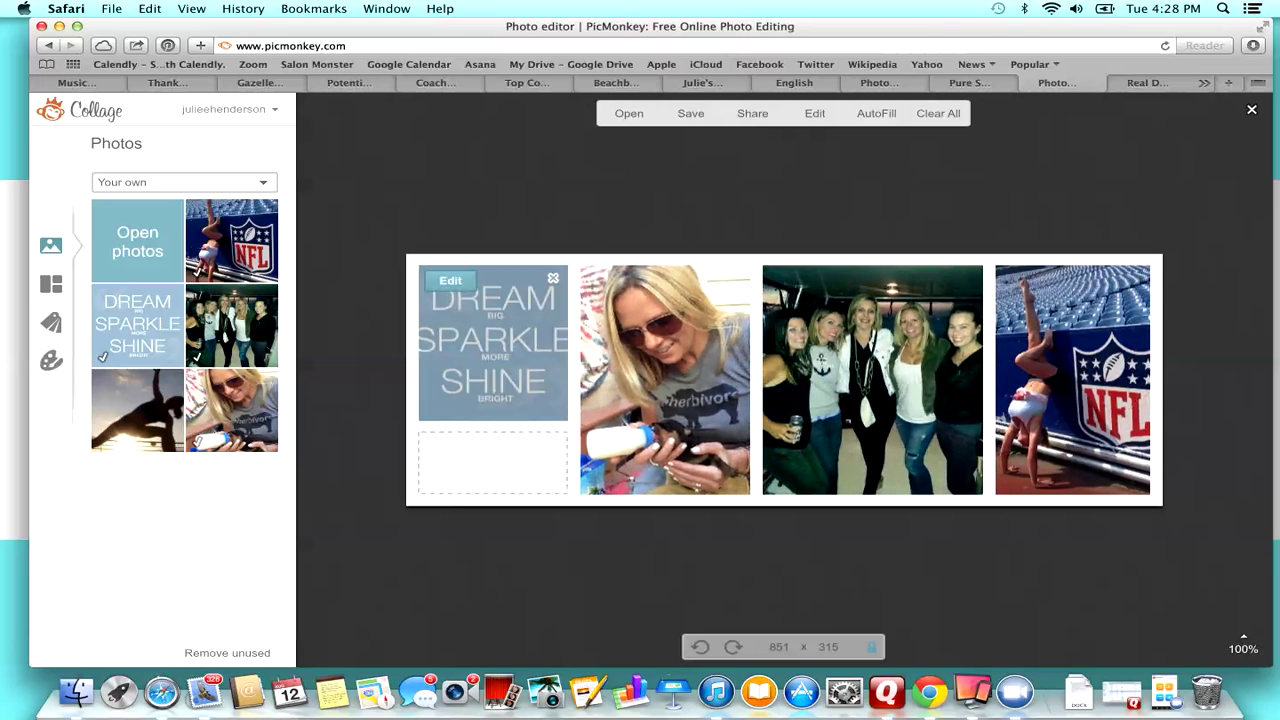
pyautogui.moveTo(494, 426); pyautogui.dragTo(494, 408)
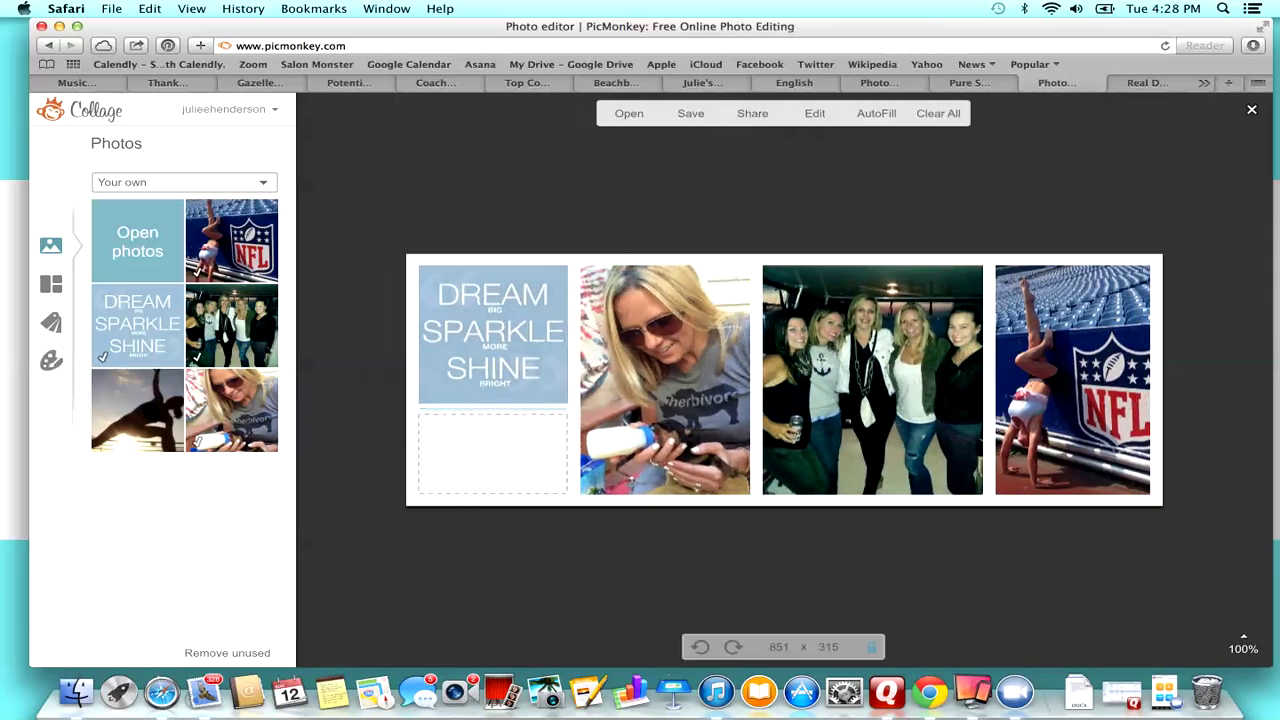
pyautogui.moveTo(756, 380); pyautogui.dragTo(742, 380)
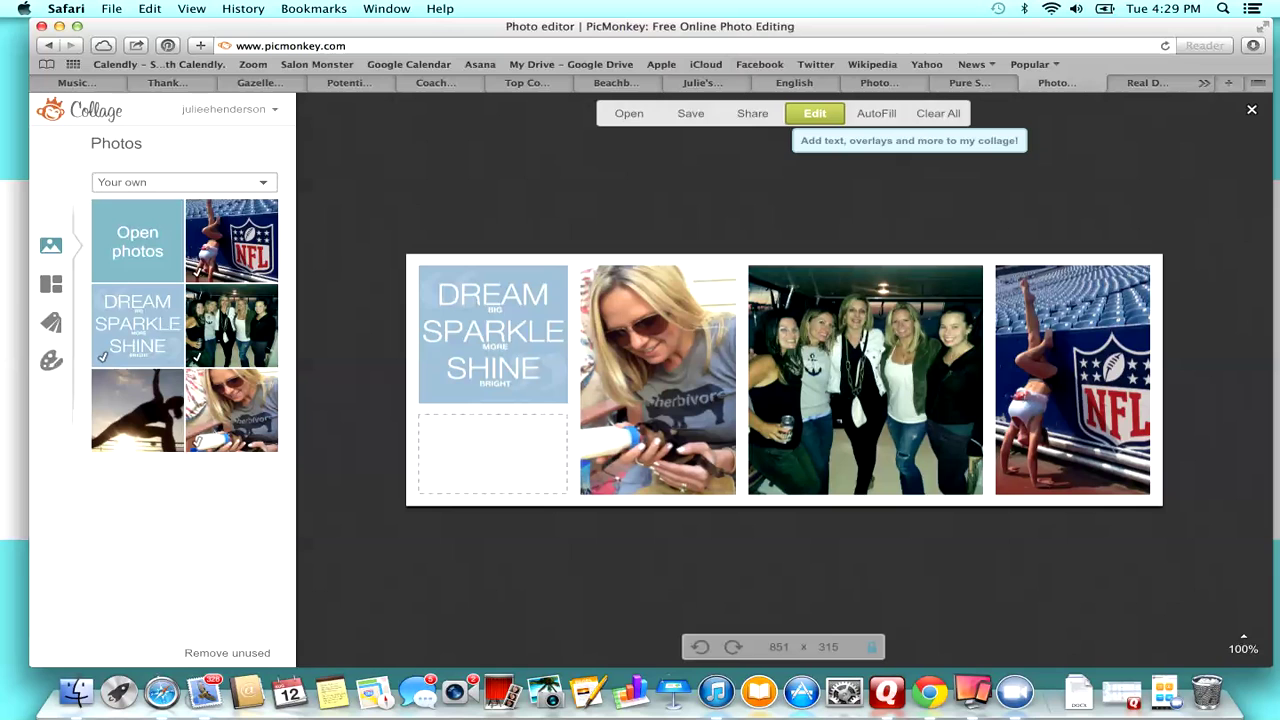
# - Replace the group photo with the yoga silhouette and widen its cell on both sides, slightly narrowing the neighbouring columns
pyautogui.moveTo(137, 410); pyautogui.dragTo(790, 405)
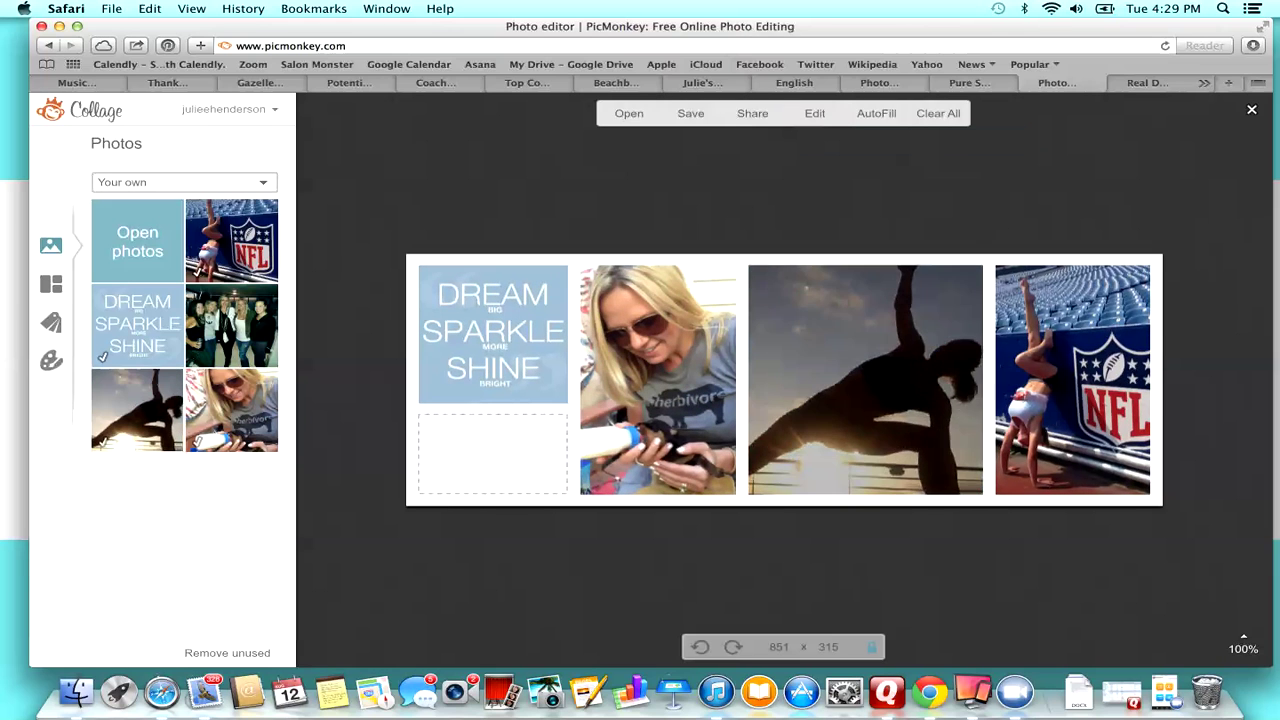
pyautogui.moveTo(742, 400); pyautogui.dragTo(736, 400)
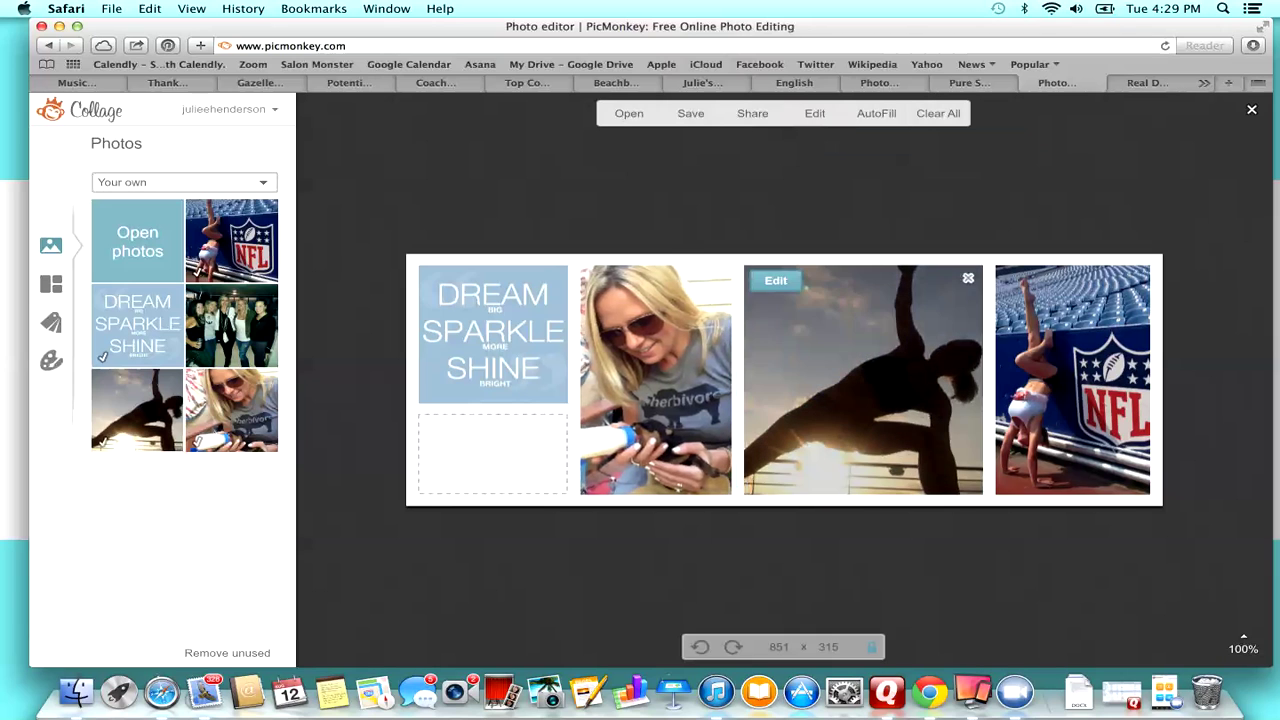
pyautogui.moveTo(989, 400); pyautogui.dragTo(1000, 400)
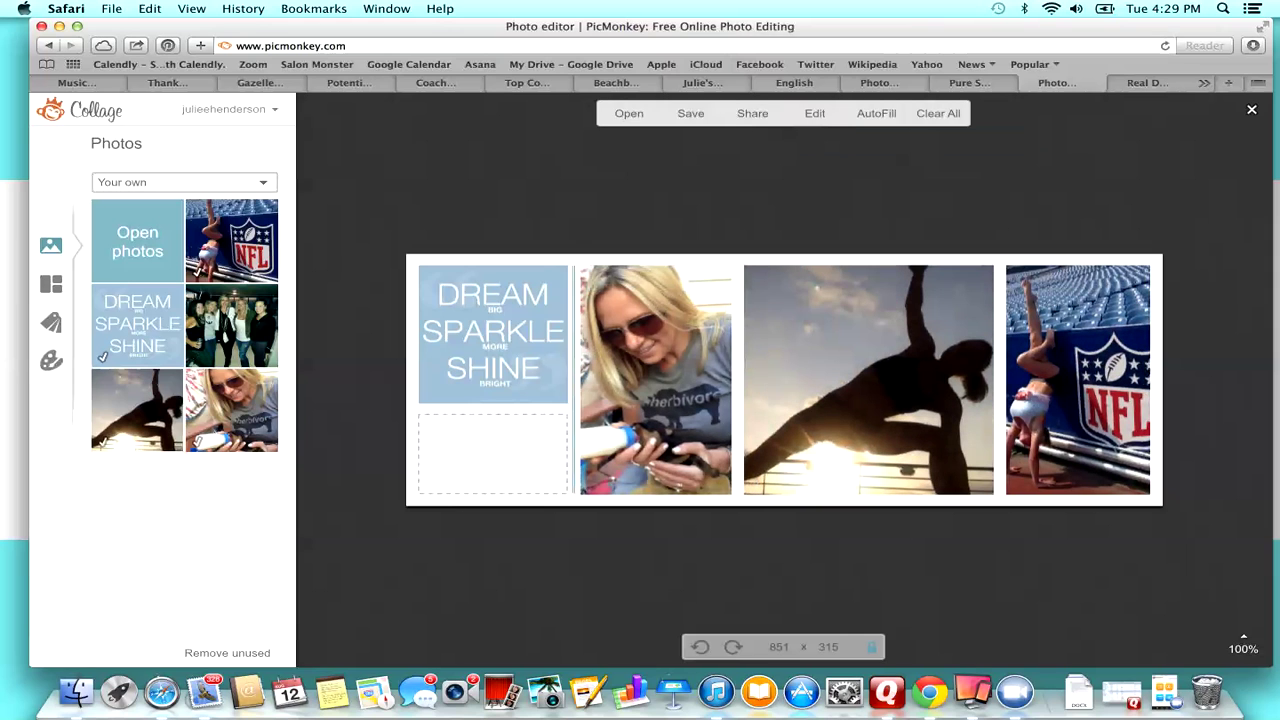
pyautogui.moveTo(574, 390); pyautogui.dragTo(568, 390)
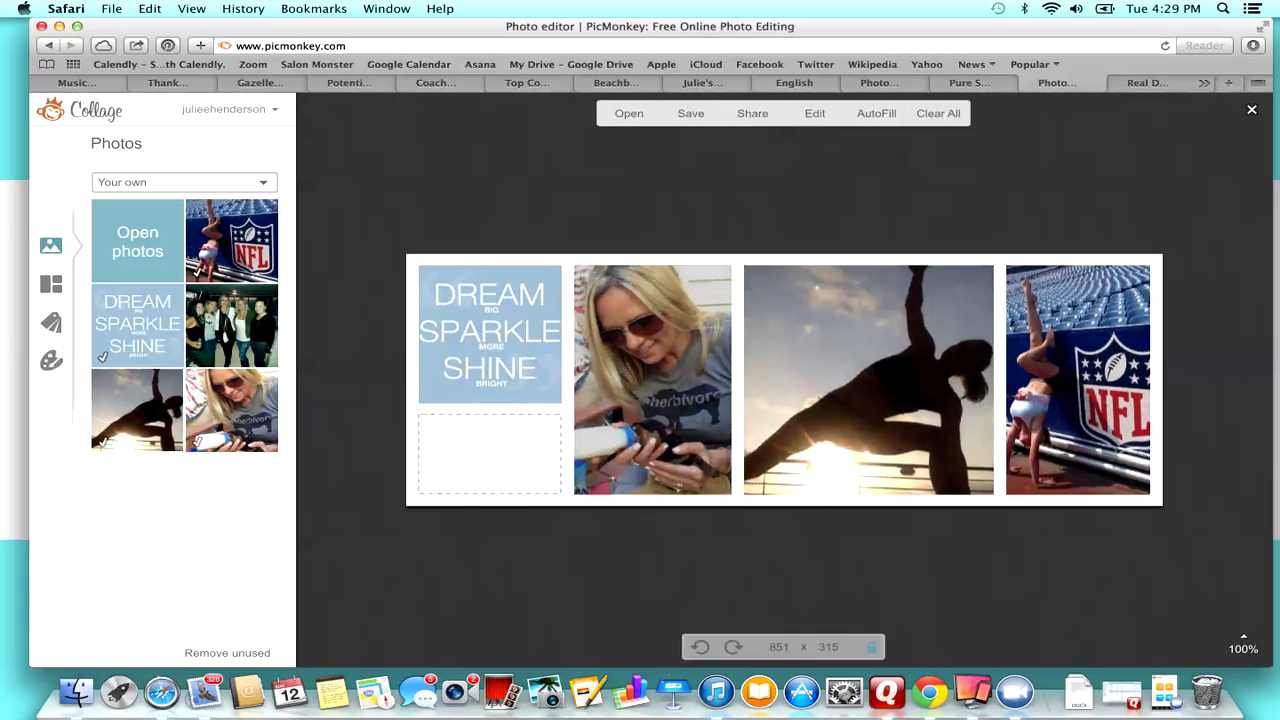
pyautogui.moveTo(738, 400); pyautogui.dragTo(731, 400)
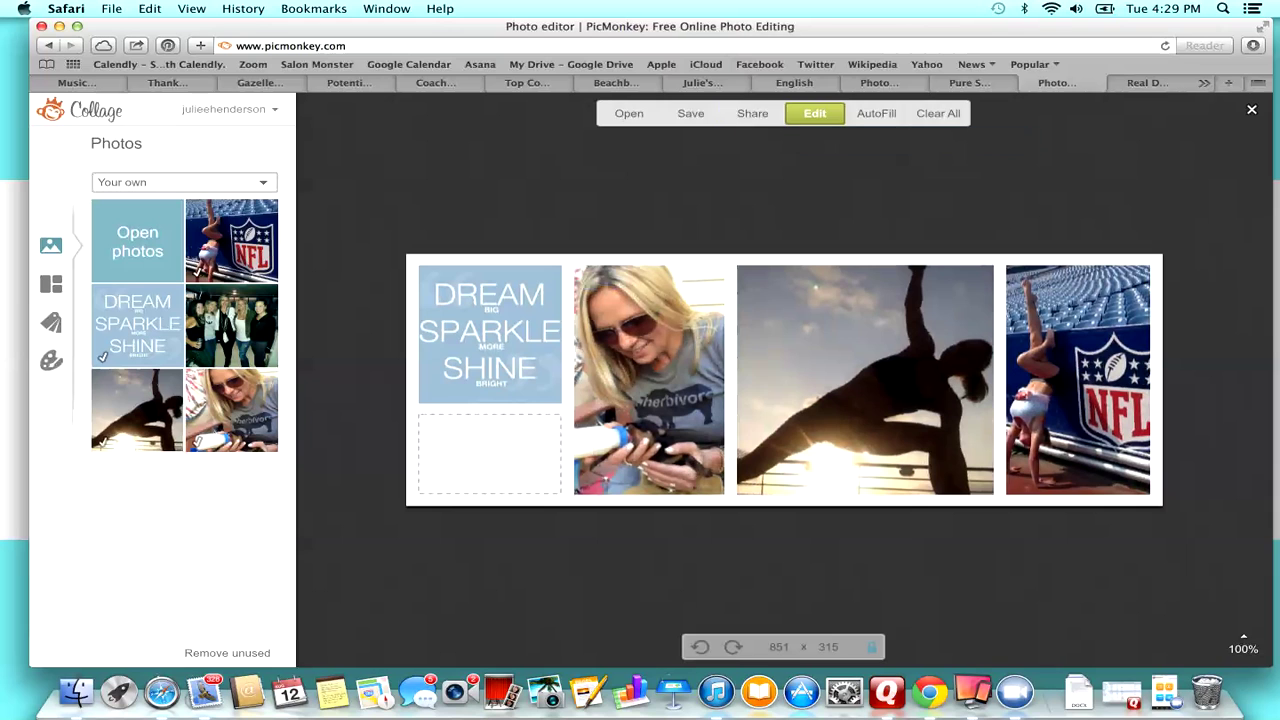
# - Open the collage in the editor and save it to the Desktop as "new cover pic.jpg" with Pierce quality
pyautogui.click(815, 113)
pyautogui.click(566, 436)
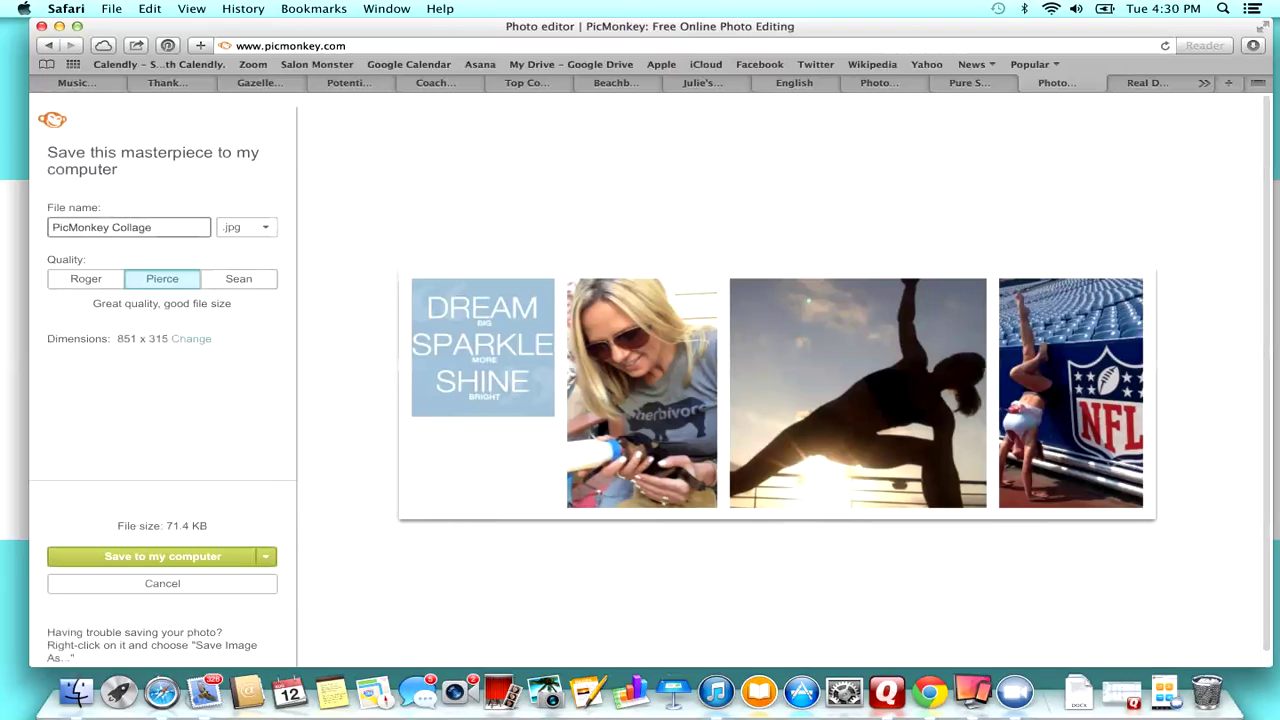
pyautogui.press('super+a')
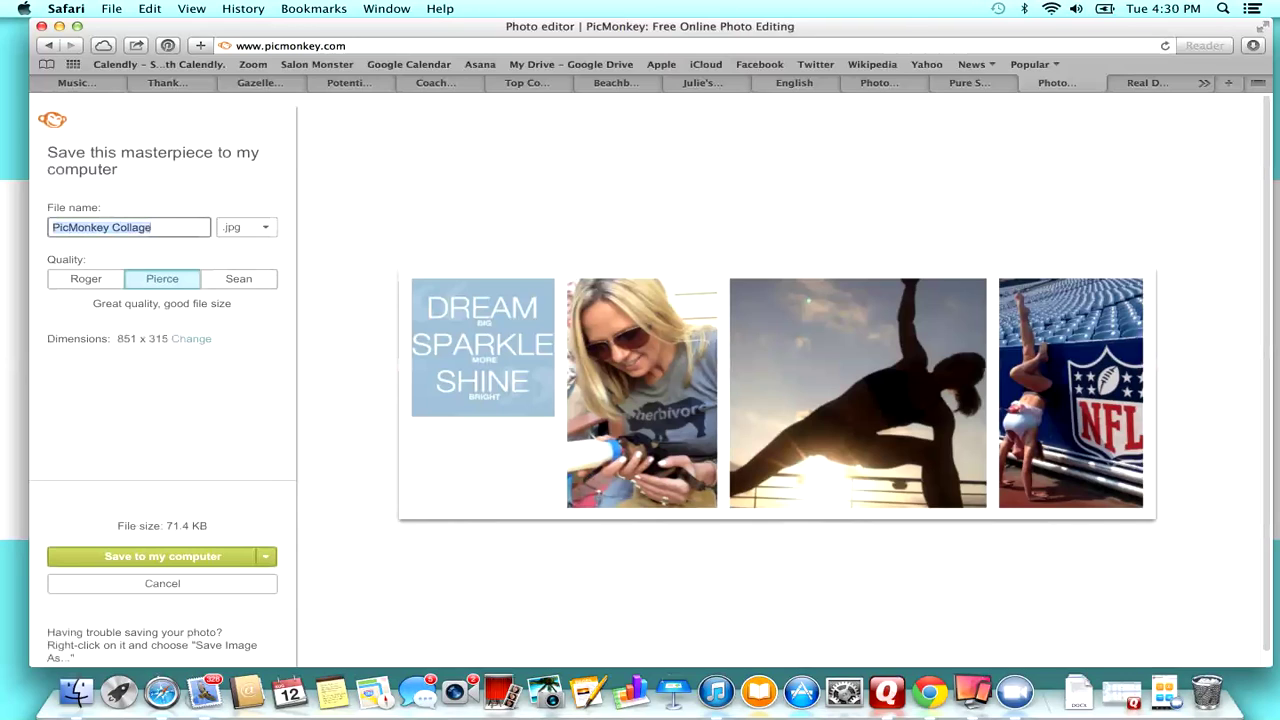
pyautogui.write('new cover pi')
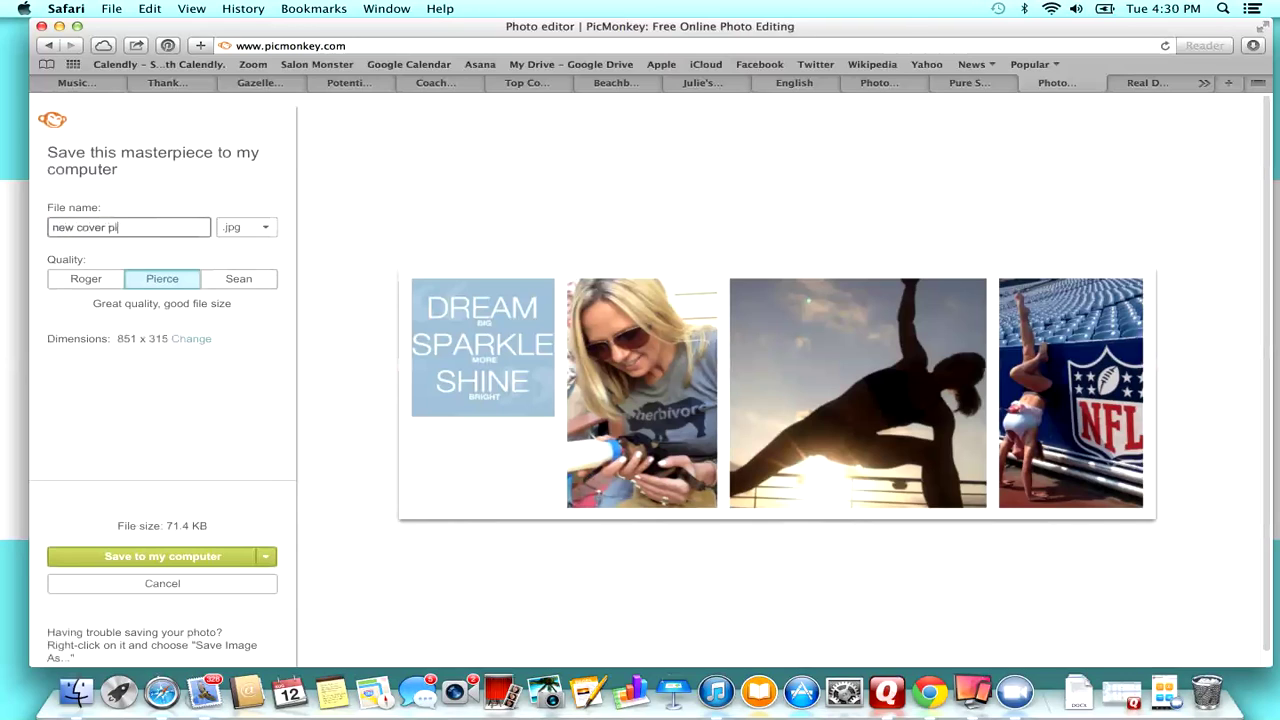
pyautogui.write('c')
pyautogui.press('Return')
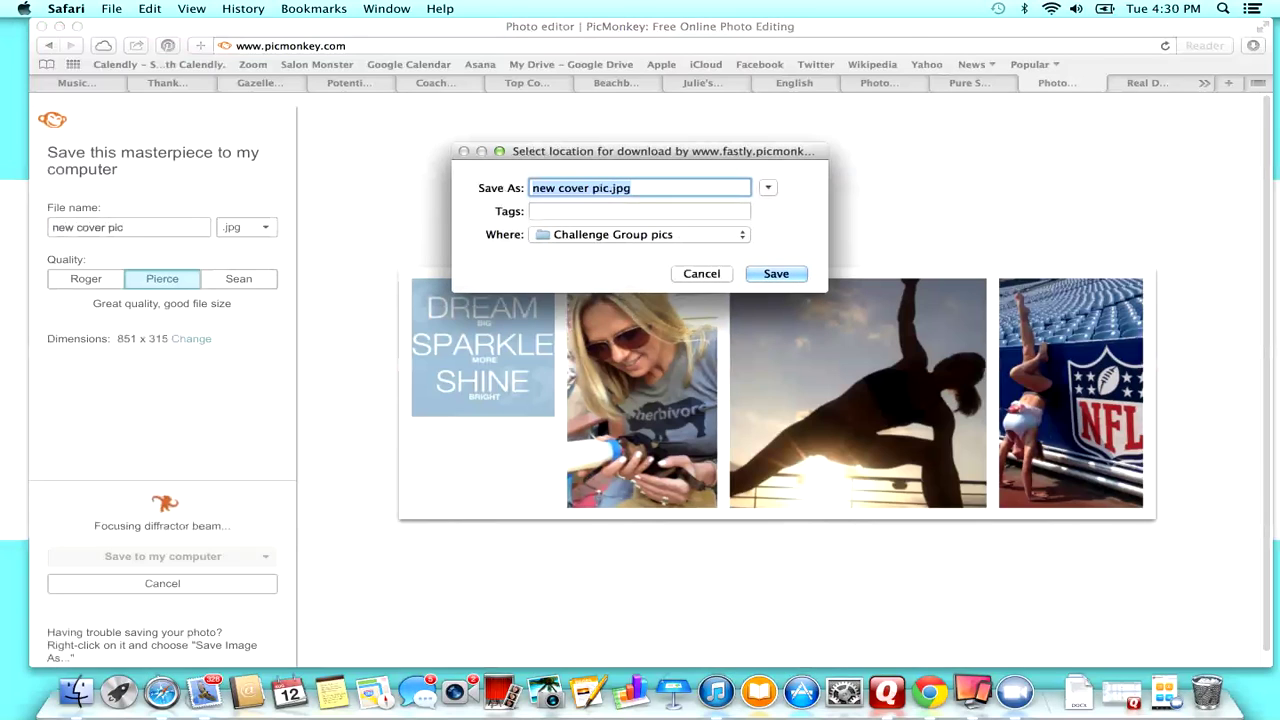
pyautogui.click(640, 234)
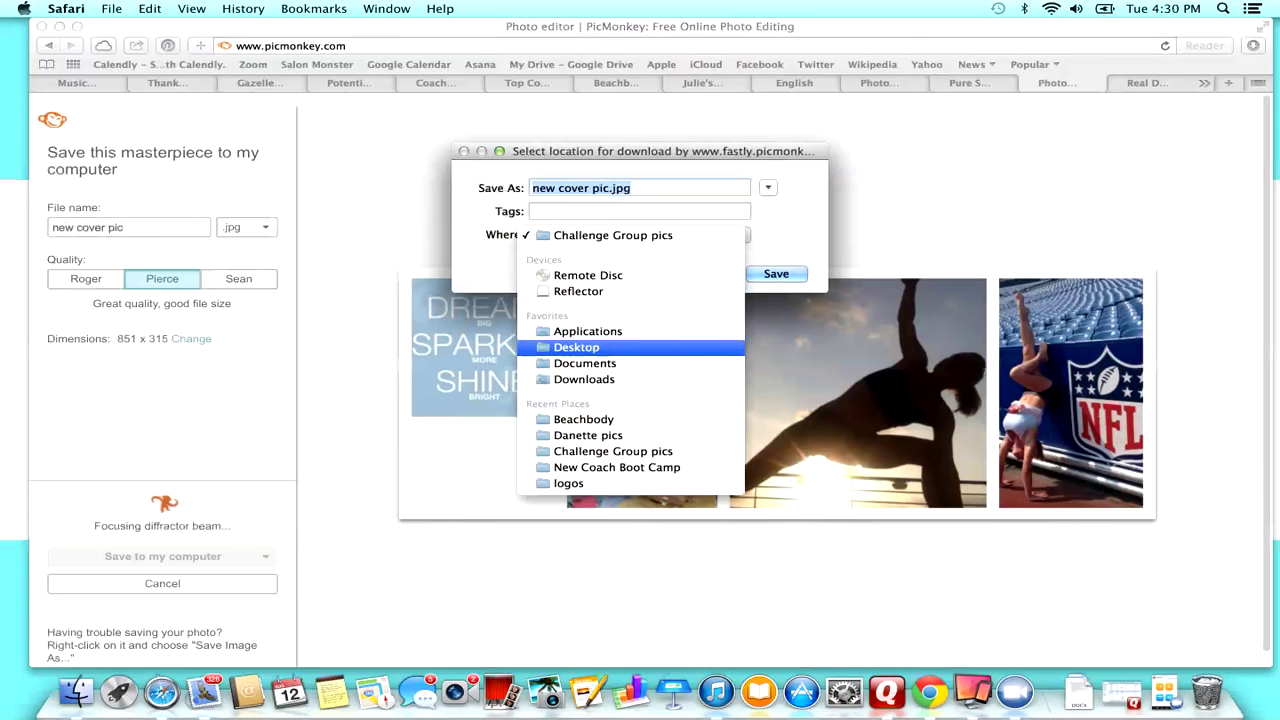
pyautogui.click(575, 347)
pyautogui.press('Return')
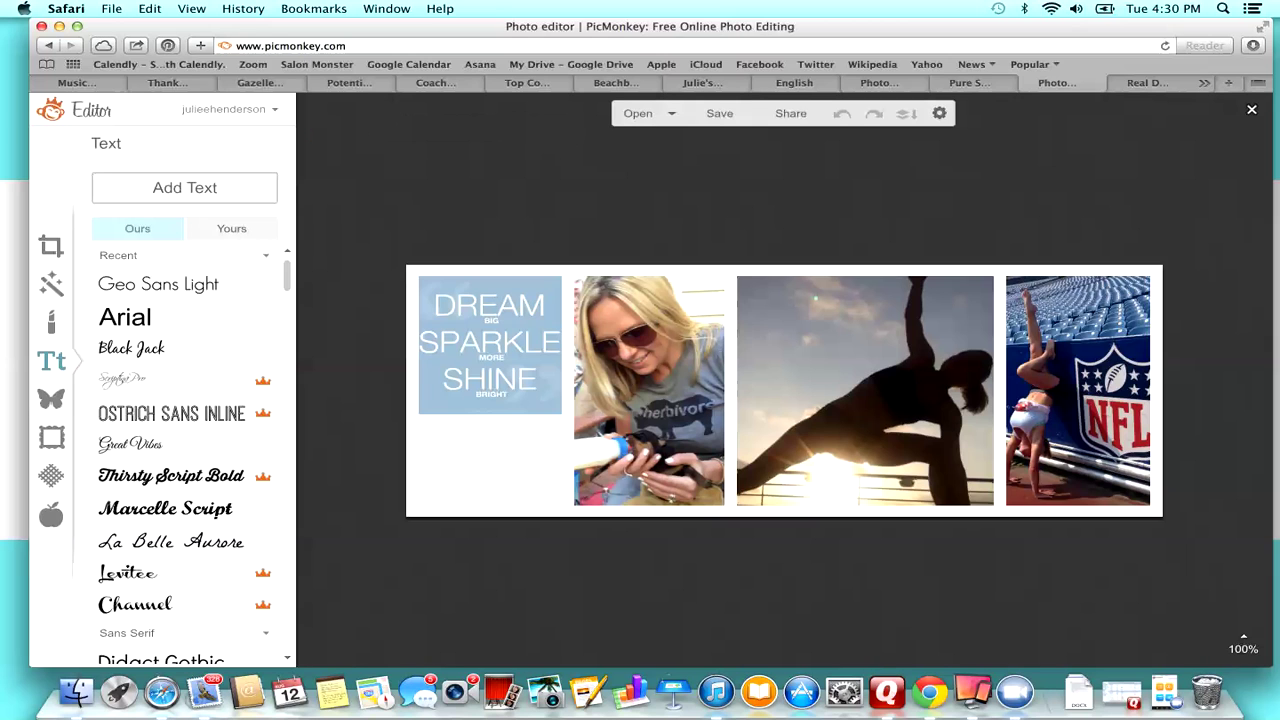
# - Start a blank cover-shaped design and add the "3 months from now" quote image, file name starting 1483207, as an overlay
pyautogui.click(1252, 110)
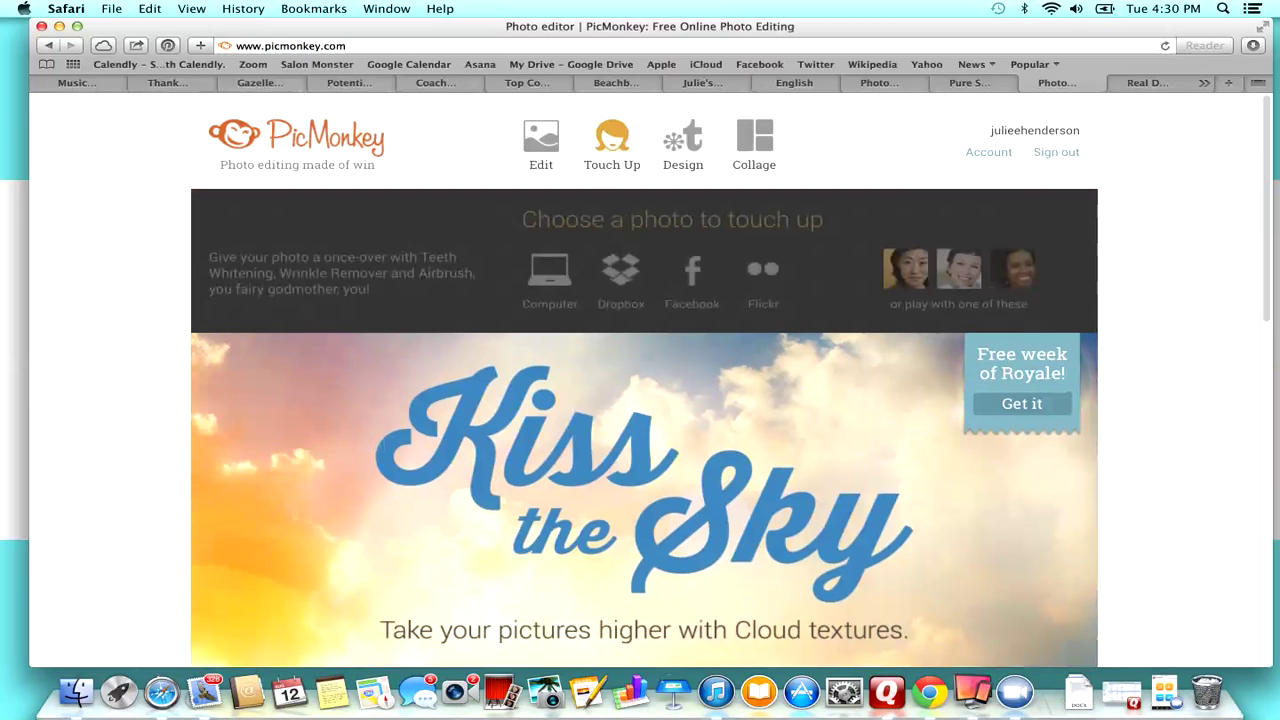
pyautogui.click(634, 277)
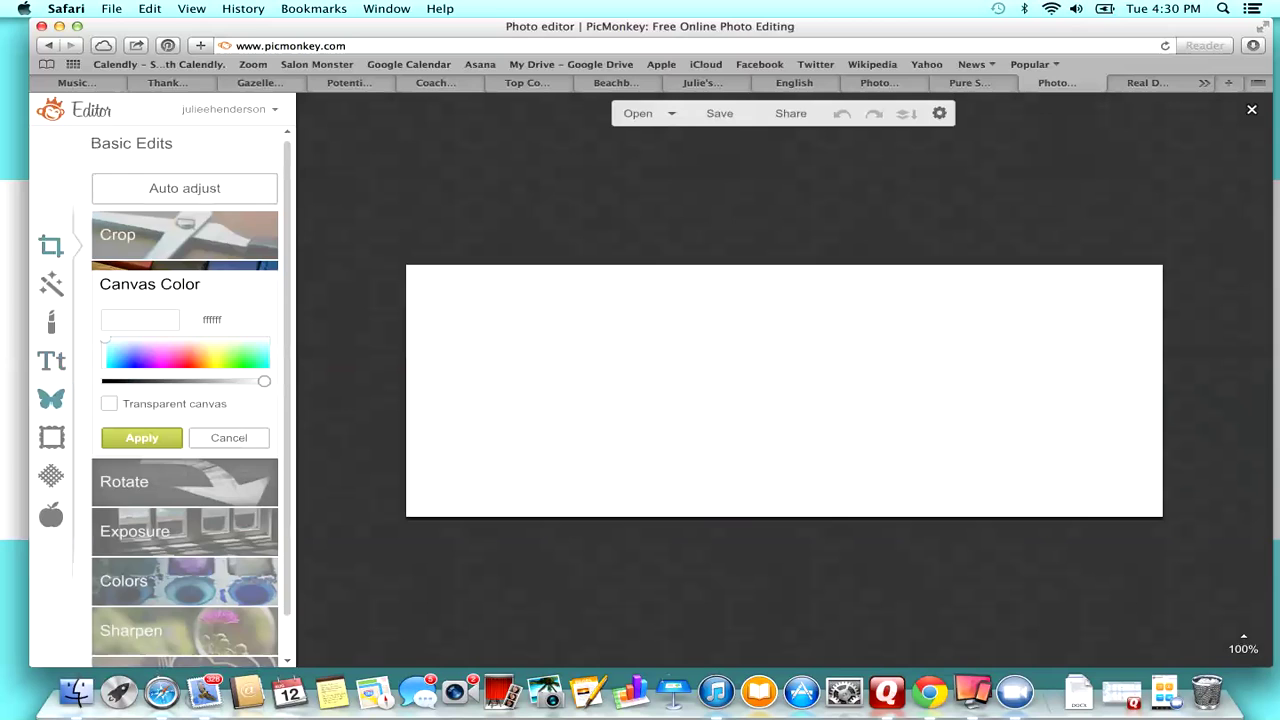
pyautogui.click(51, 398)
pyautogui.click(174, 188)
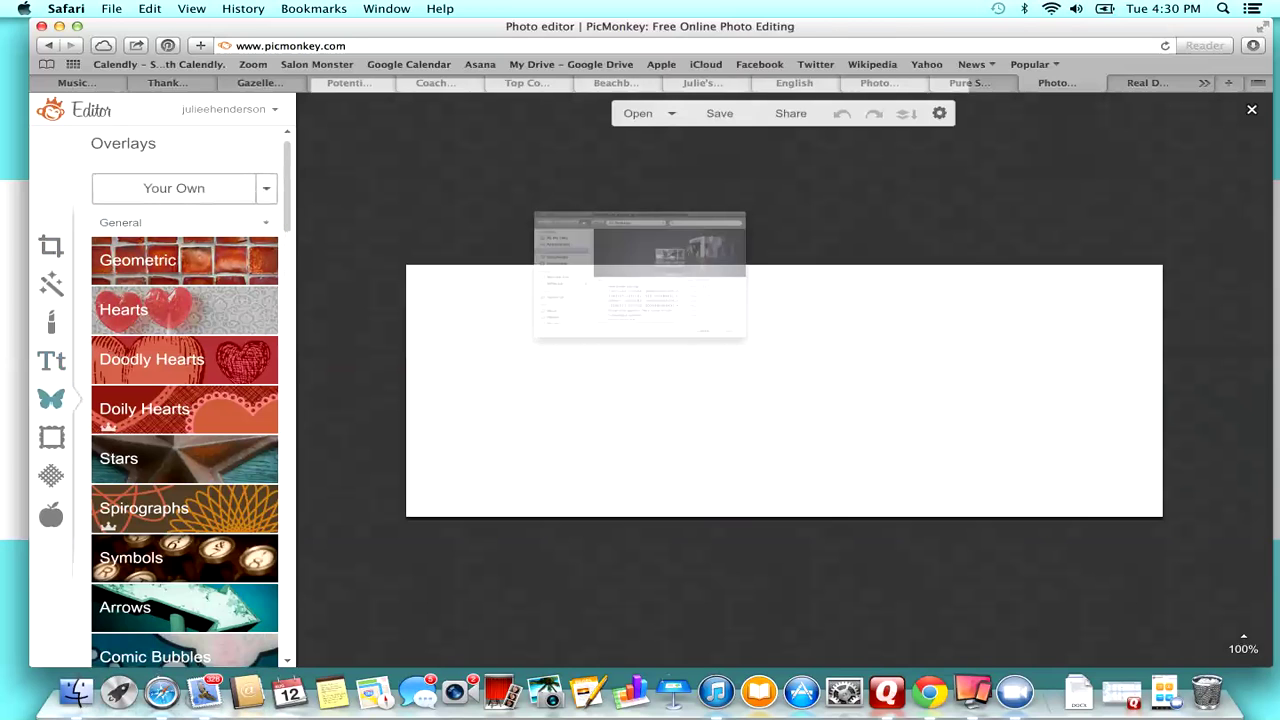
pyautogui.click(649, 325)
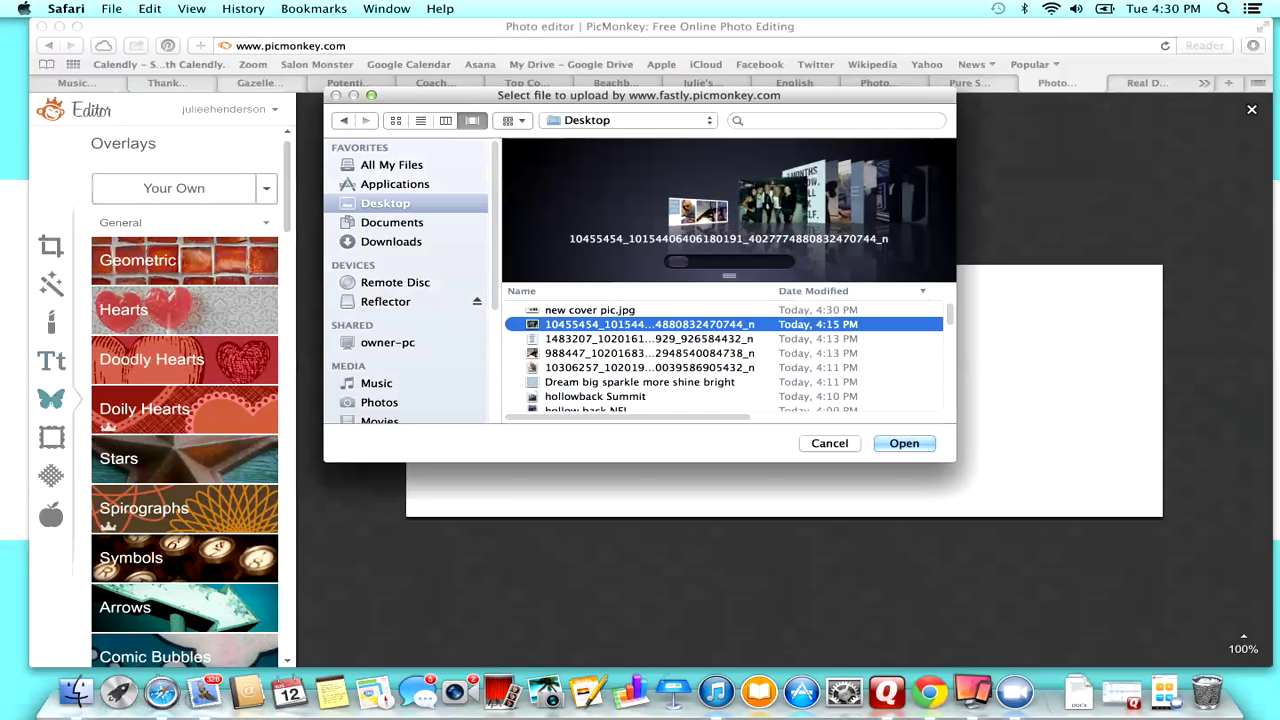
pyautogui.click(649, 339)
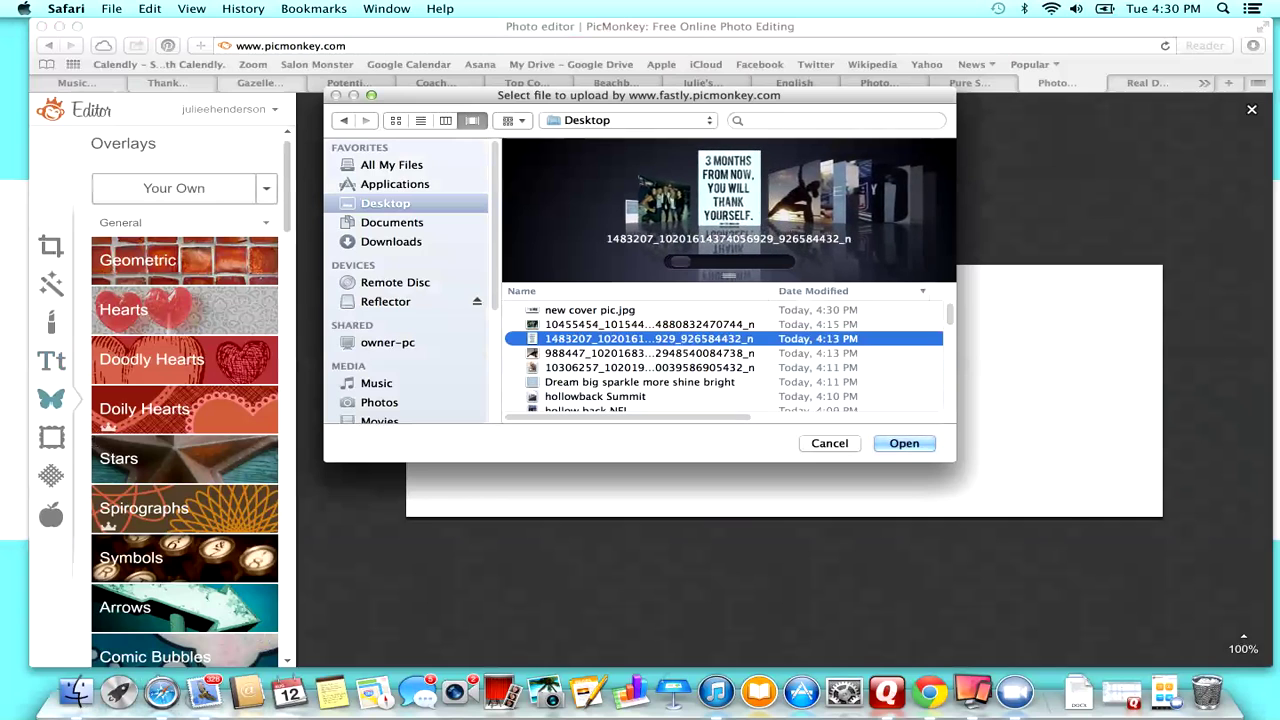
pyautogui.click(904, 443)
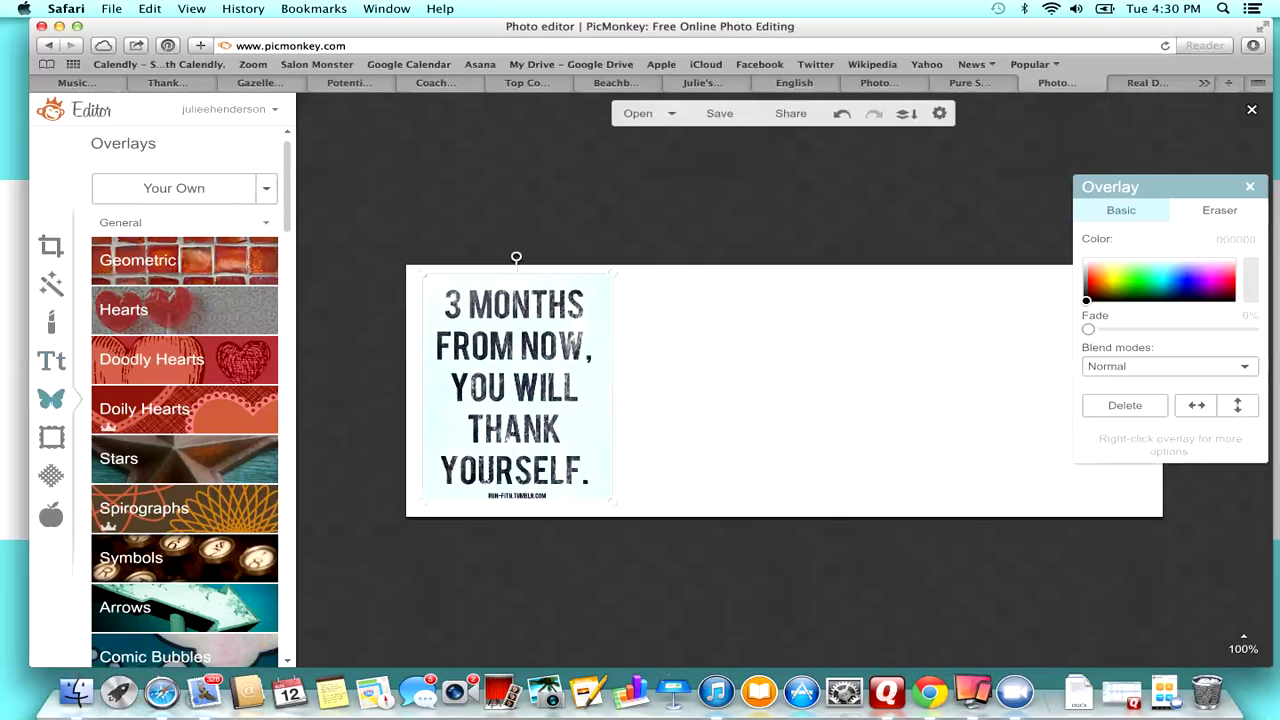
# - Add the group photo whose file name starts with 10455454 as an overlay and enlarge it in the middle of the canvas
pyautogui.click(174, 188)
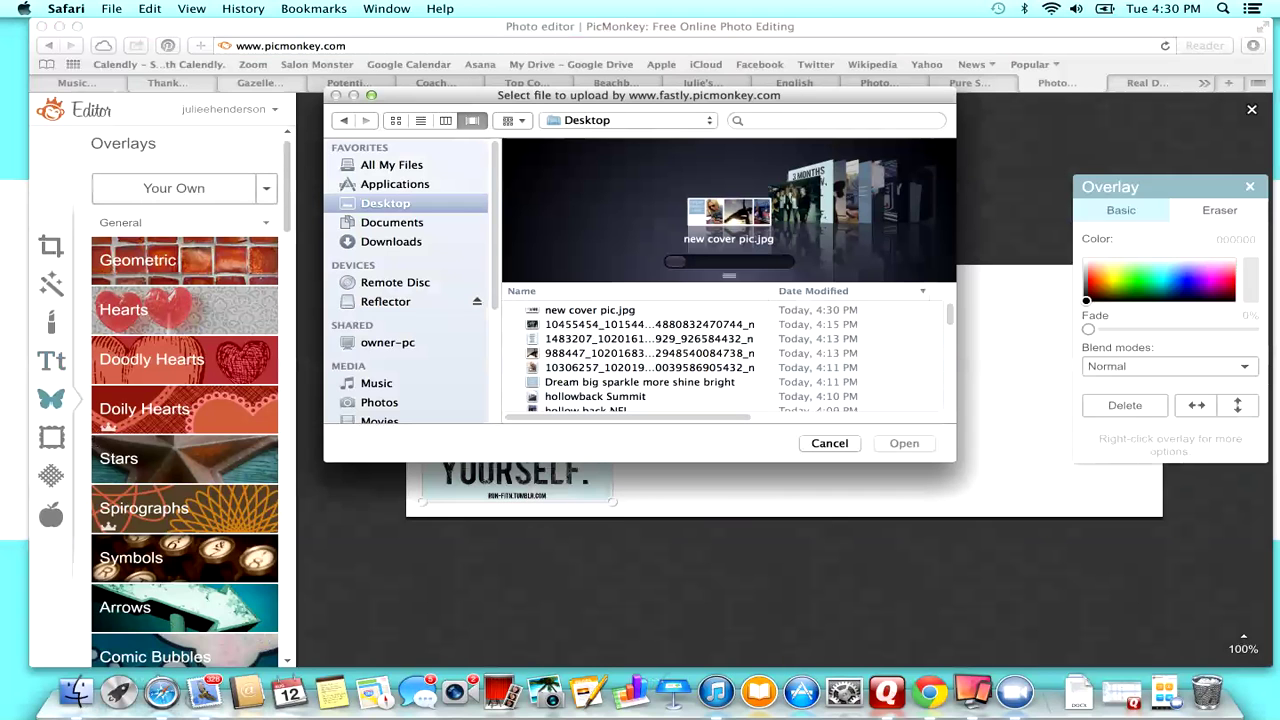
pyautogui.click(649, 353)
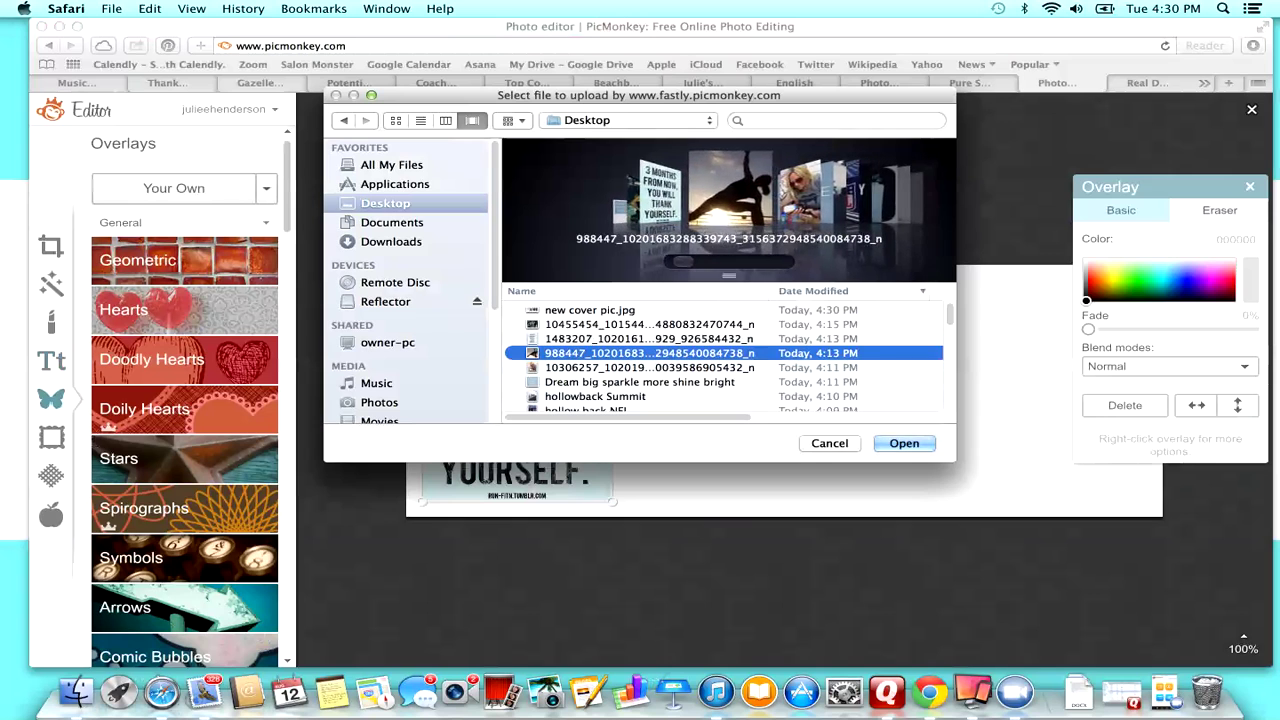
pyautogui.click(649, 339)
pyautogui.press('Up')
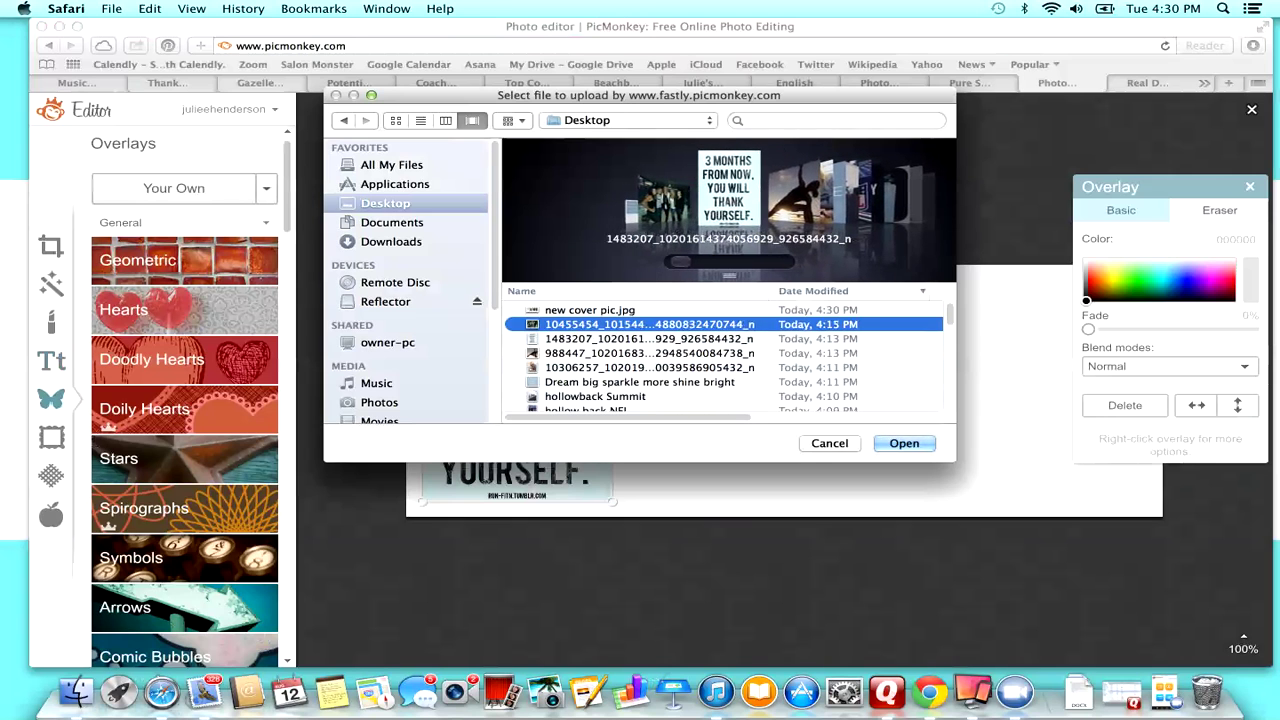
pyautogui.press('Return')
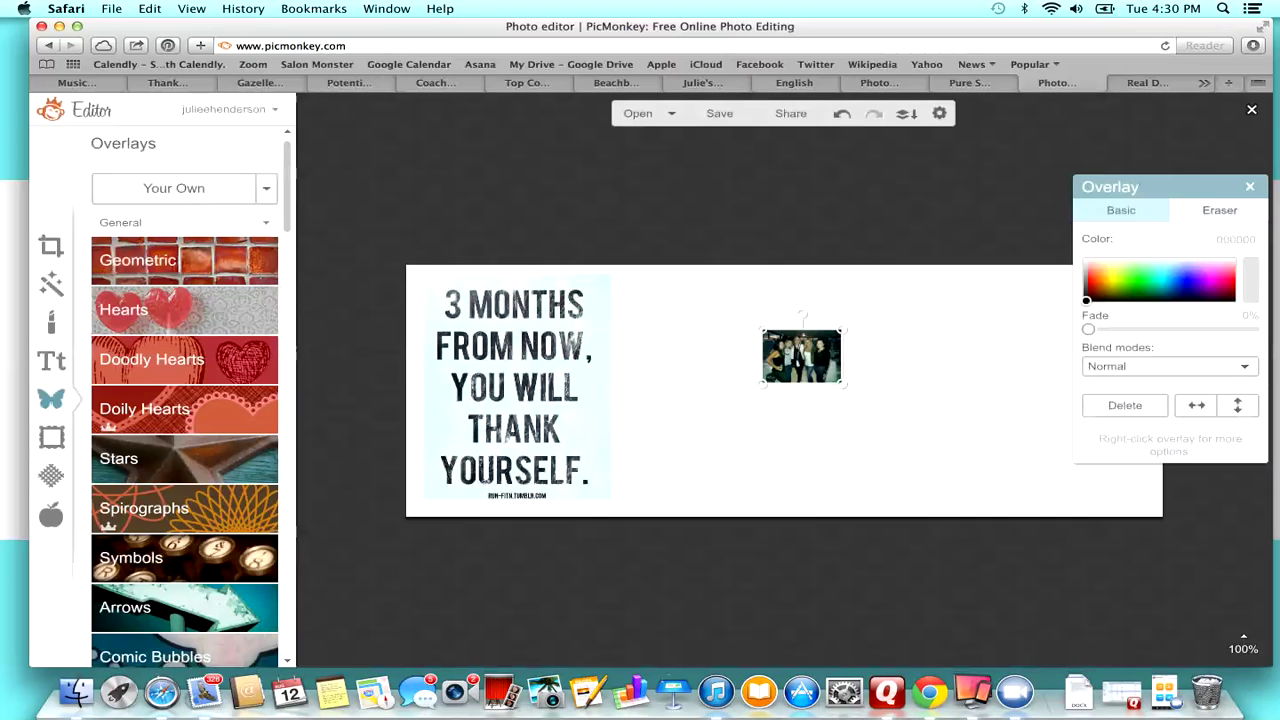
pyautogui.moveTo(800, 350); pyautogui.dragTo(955, 505)
pyautogui.moveTo(880, 420); pyautogui.dragTo(872, 411)
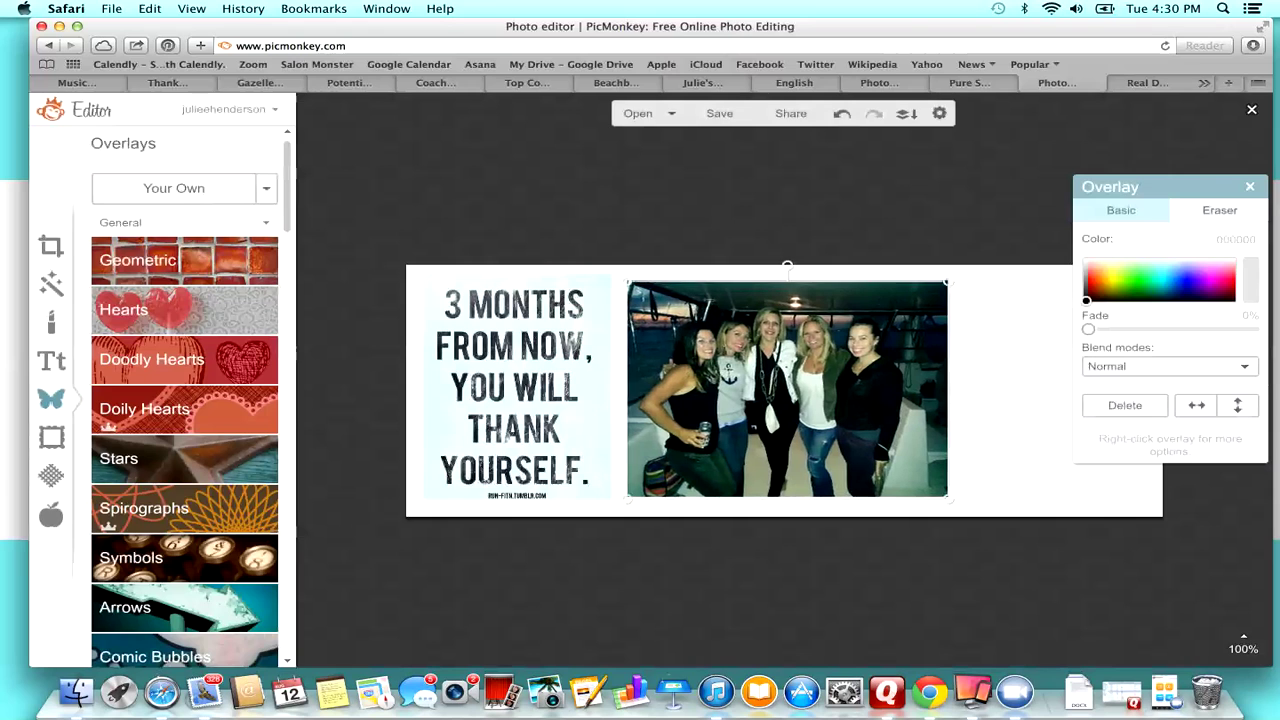
# - Shrink the "3 months from now" quote near the canvas's upper-left corner and move the group photo close beside it
pyautogui.moveTo(516, 390); pyautogui.dragTo(516, 381)
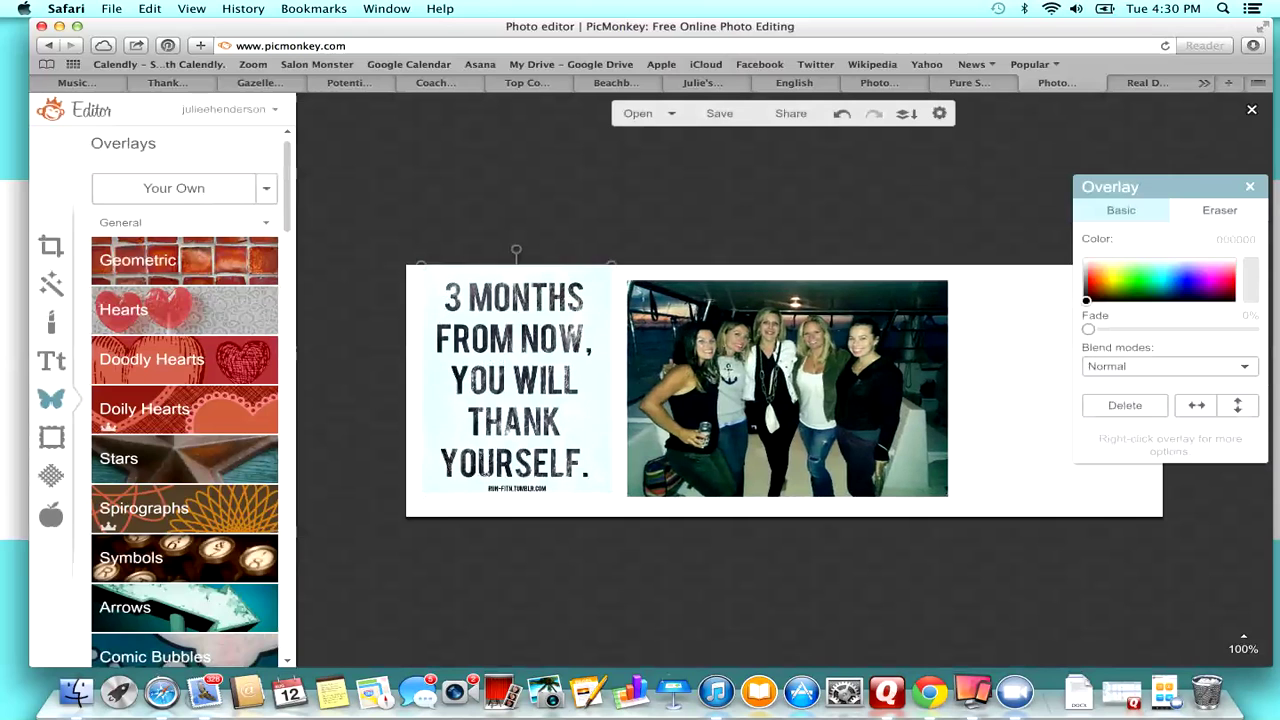
pyautogui.moveTo(611, 493); pyautogui.dragTo(564, 435)
pyautogui.moveTo(500, 355); pyautogui.dragTo(511, 365)
pyautogui.moveTo(787, 388); pyautogui.dragTo(751, 386)
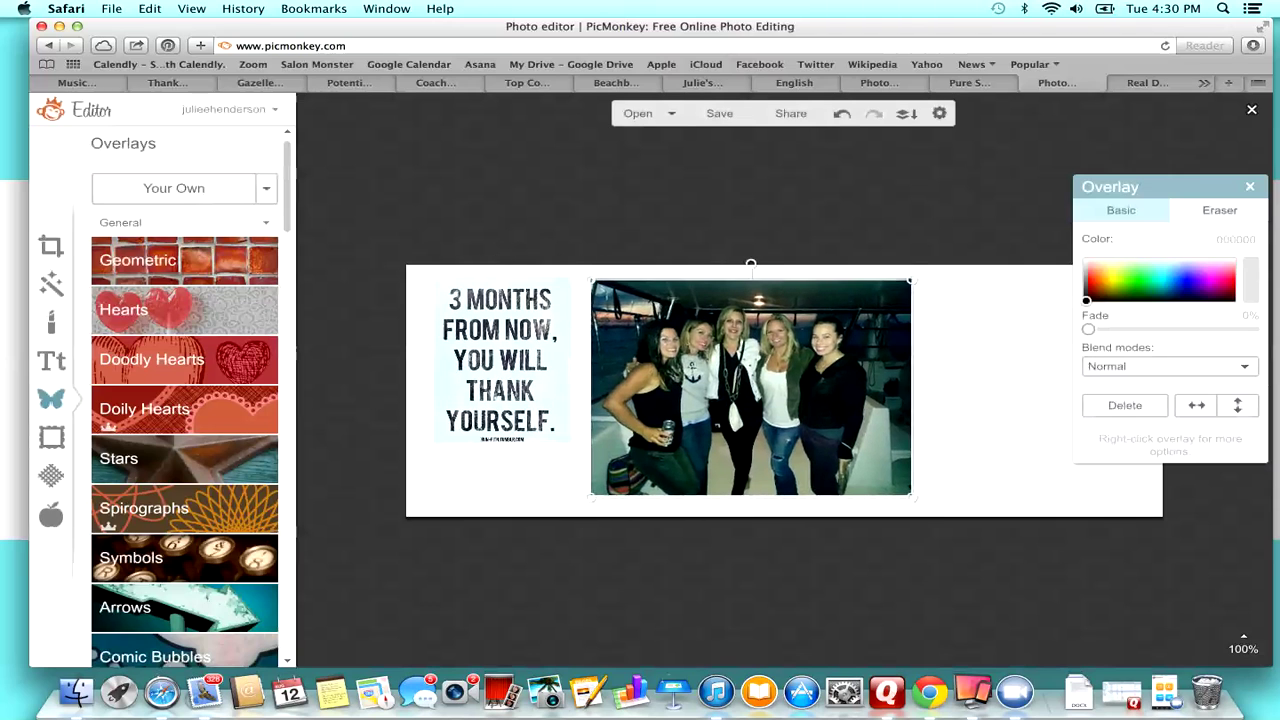
pyautogui.moveTo(751, 387)
pyautogui.mouseDown()
pyautogui.moveTo(735, 385)
pyautogui.moveTo(747, 389)
pyautogui.mouseUp()
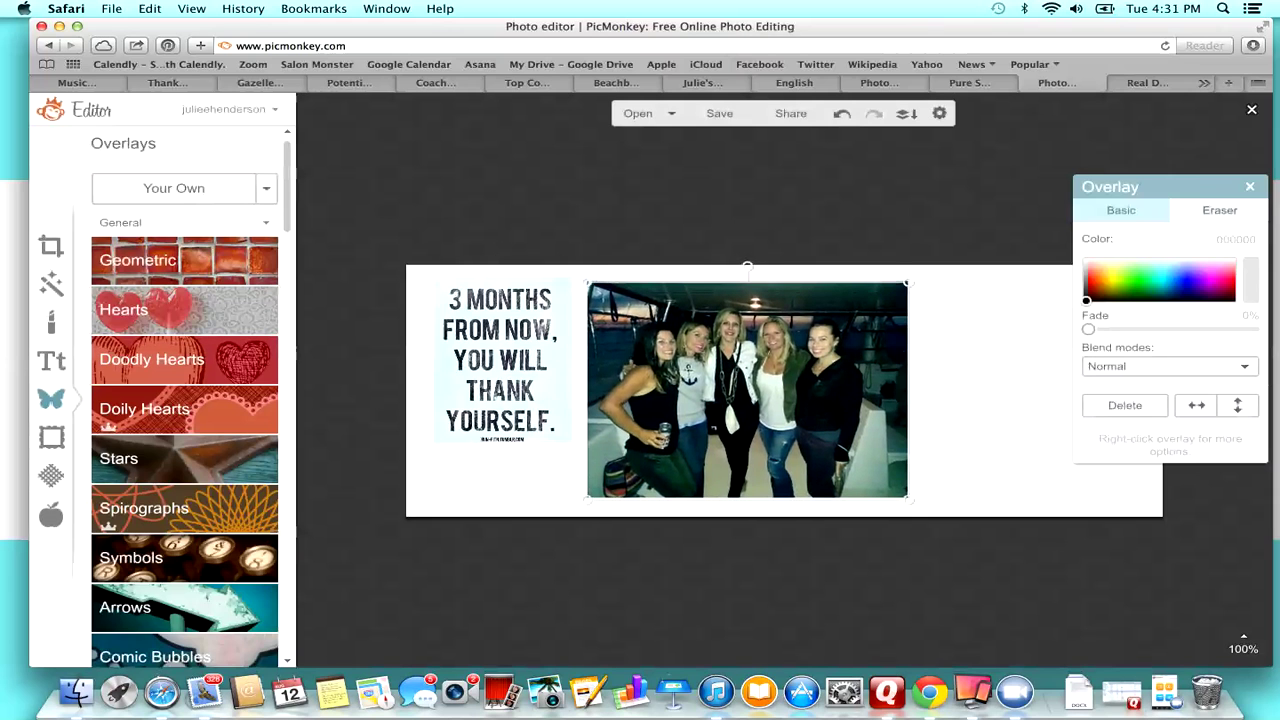
# - Add the sunglasses photo with a file name starting 10306257 as an overlay and enlarge it at the canvas's right end
pyautogui.click(174, 188)
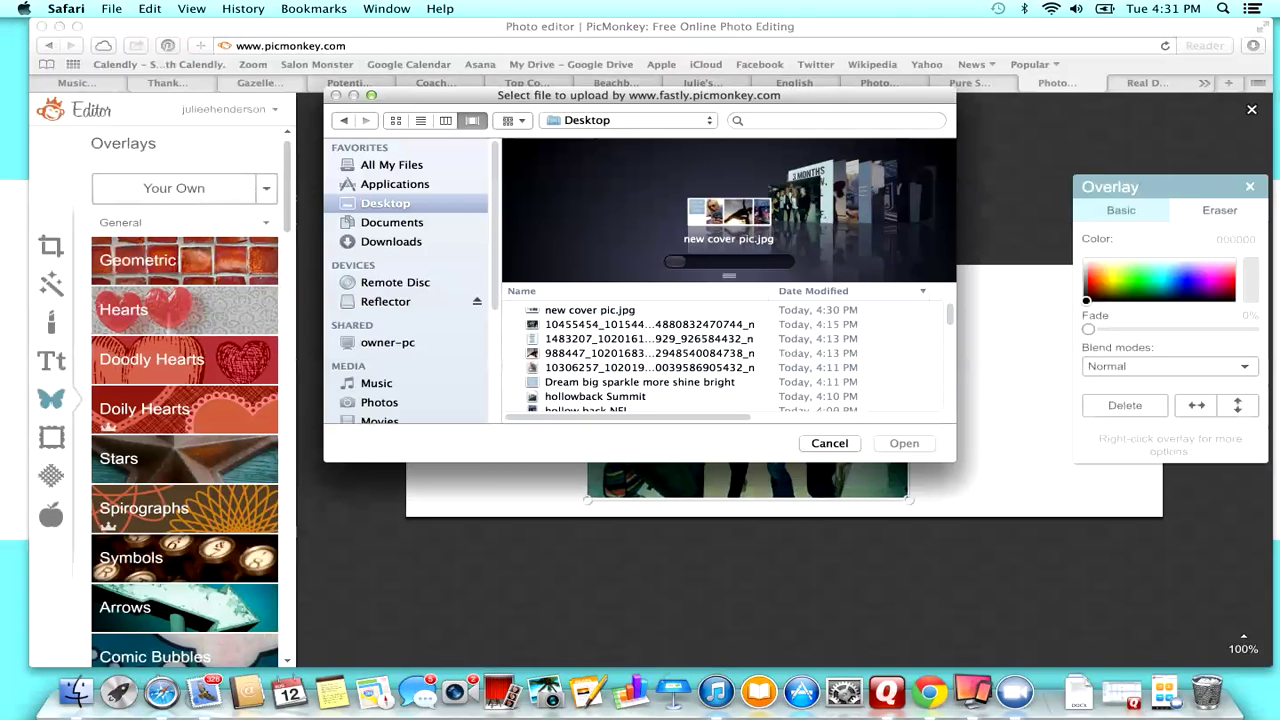
pyautogui.click(649, 368)
pyautogui.click(904, 443)
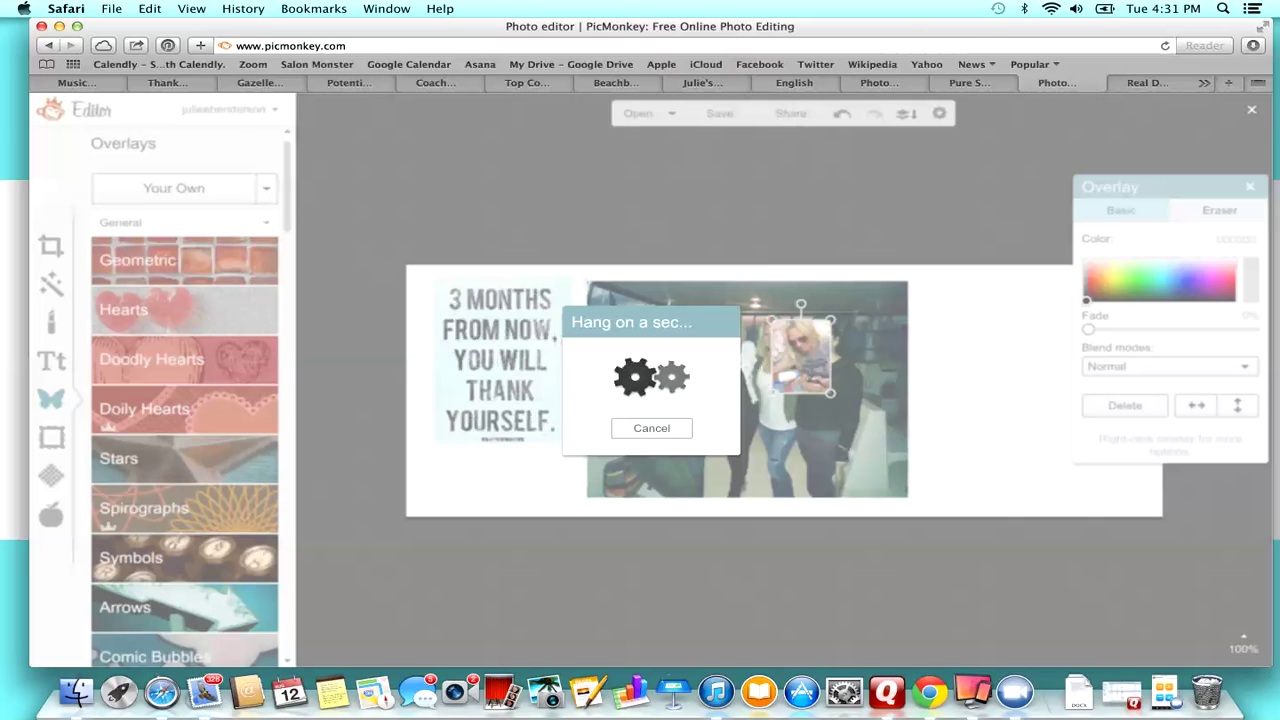
pyautogui.moveTo(801, 357); pyautogui.dragTo(967, 333)
pyautogui.moveTo(1150, 186); pyautogui.dragTo(375, 114)
pyautogui.moveTo(997, 368); pyautogui.dragTo(1114, 515)
pyautogui.moveTo(1026, 406); pyautogui.dragTo(1047, 390)
# - Shift the group photo and the quote image slightly right to even out the spacing, and deselect the overlay
pyautogui.moveTo(748, 389); pyautogui.dragTo(766, 390)
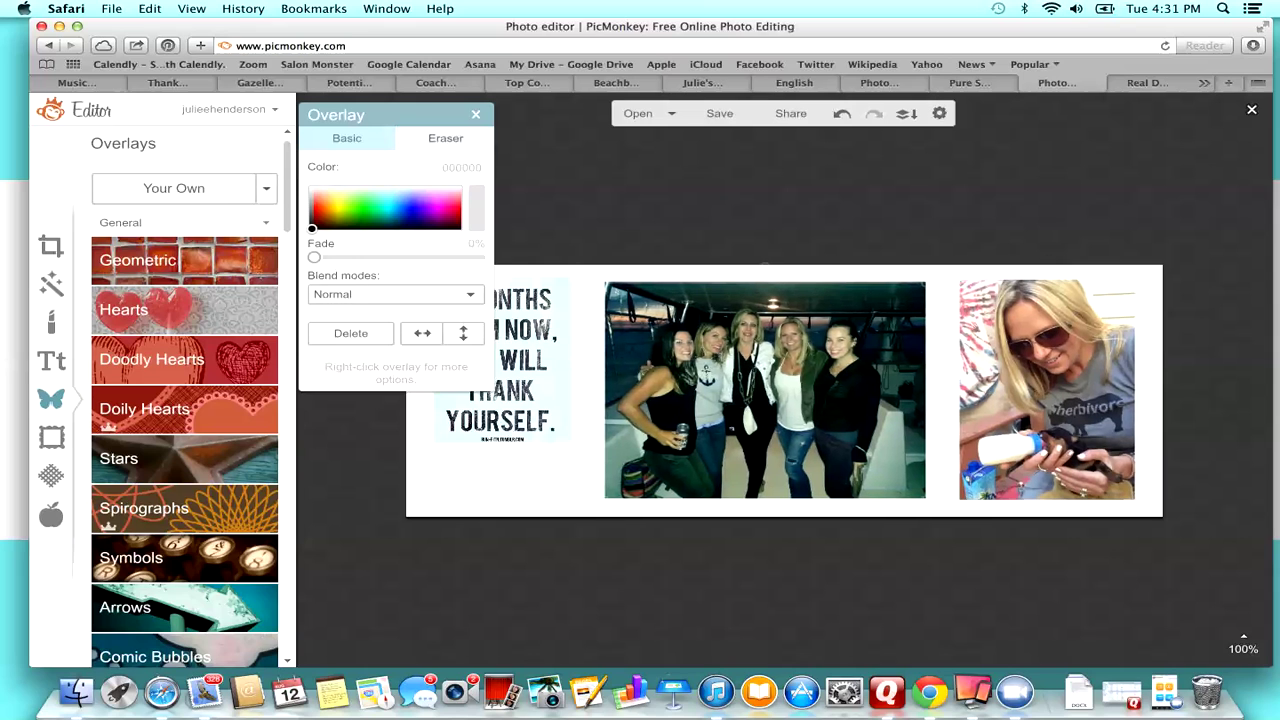
pyautogui.moveTo(528, 362); pyautogui.dragTo(537, 365)
pyautogui.click(509, 262)
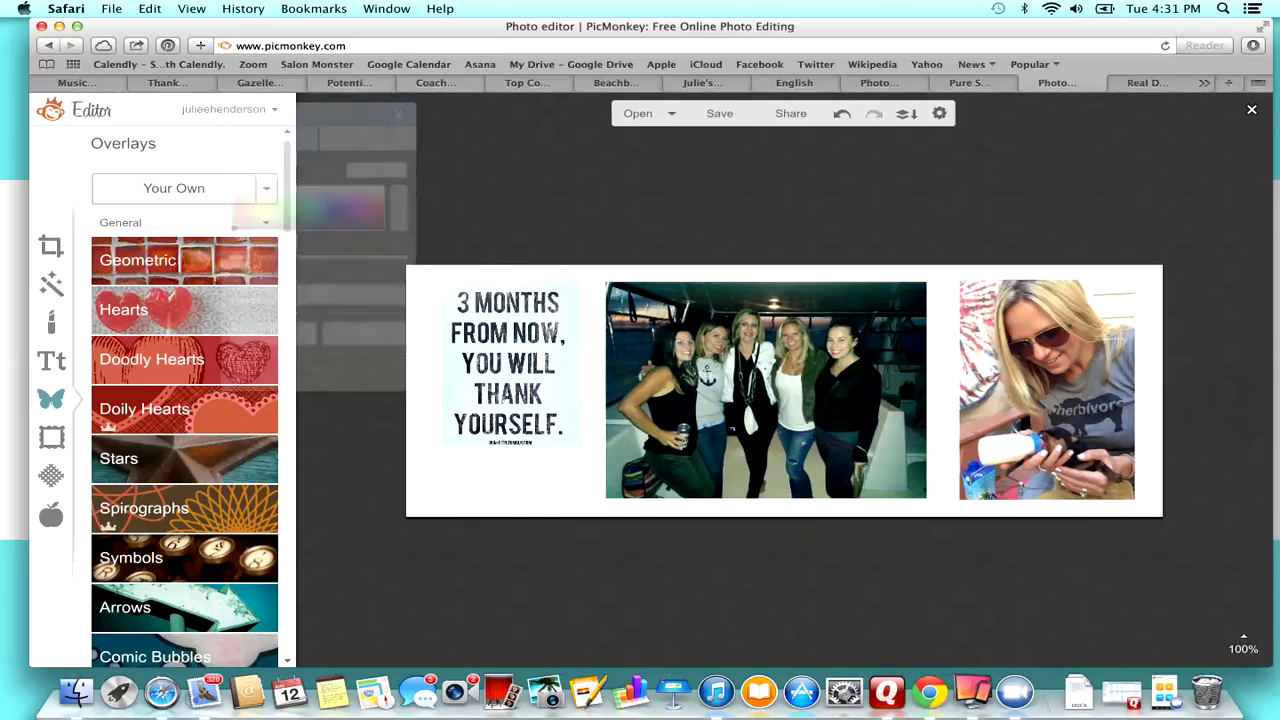